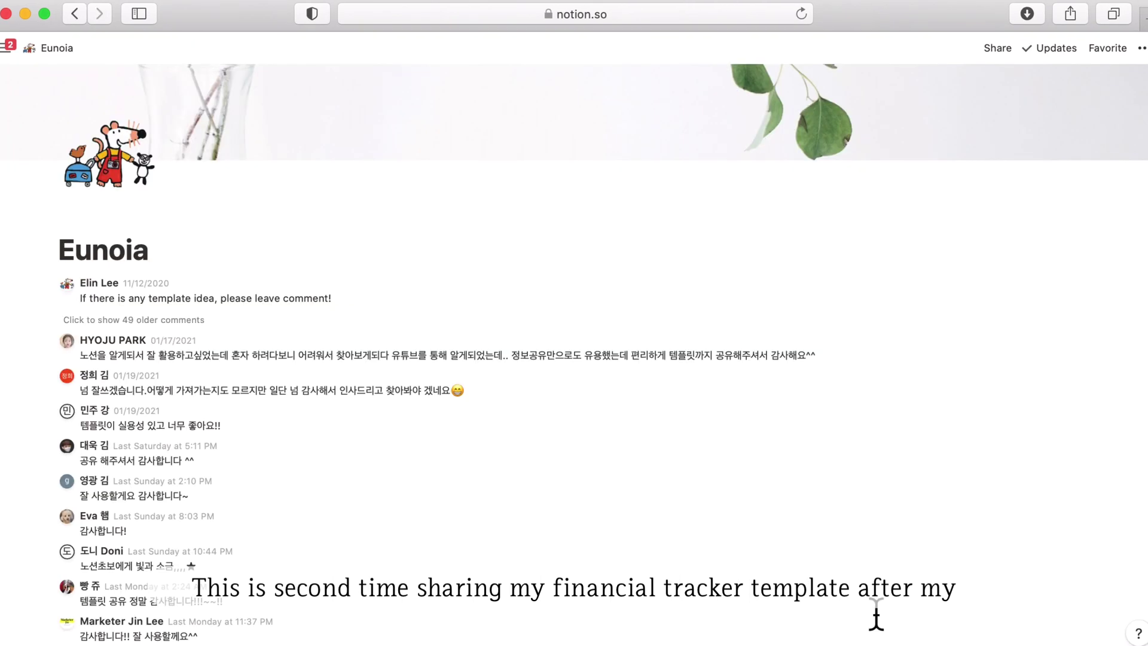
Step: Go from Notion Template to the Personal Financial Tracker and scroll through its January 2021 calendar
scroll(873, 615, down, 10)
click(179, 157)
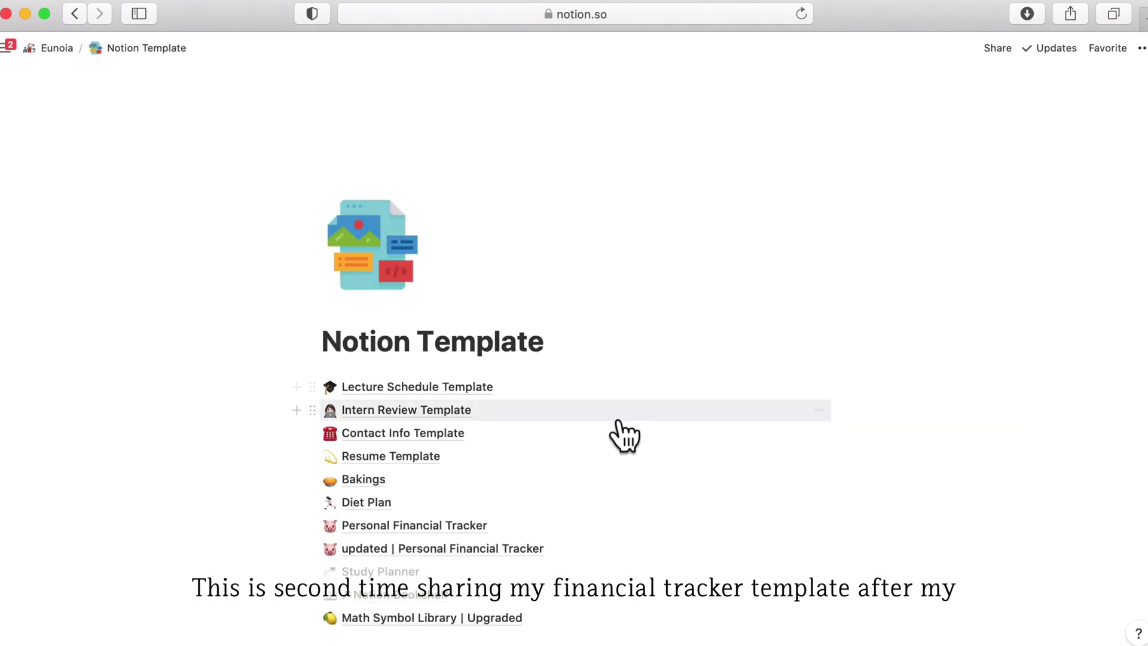
scroll(619, 431, down, 2)
click(494, 456)
scroll(701, 482, down, 15)
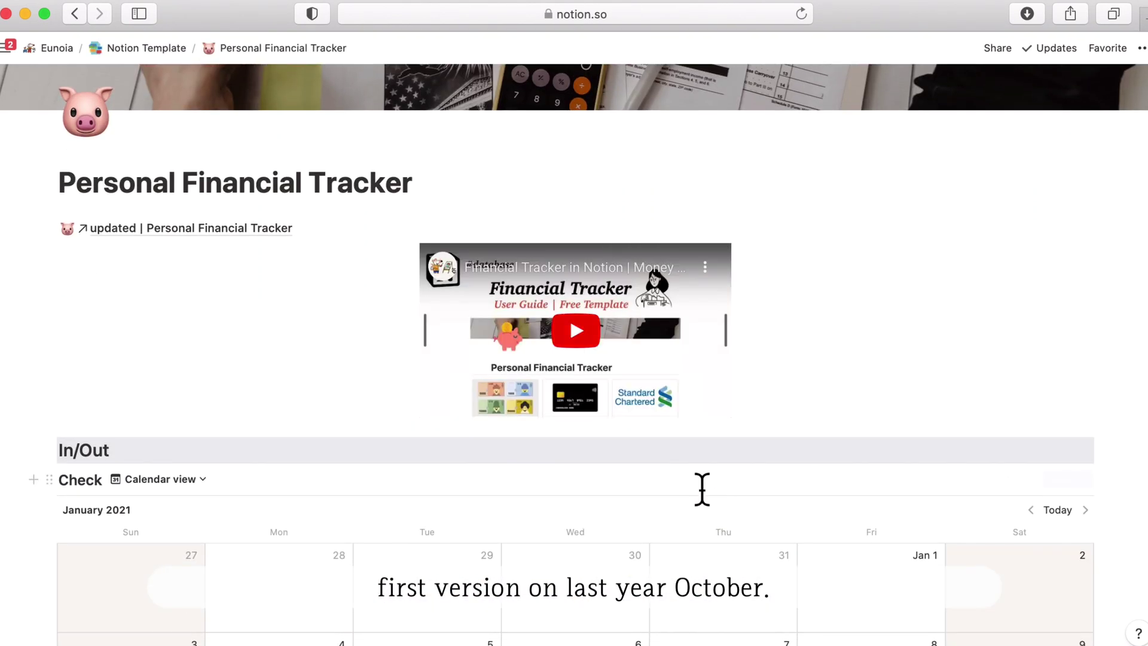
scroll(702, 482, down, 6)
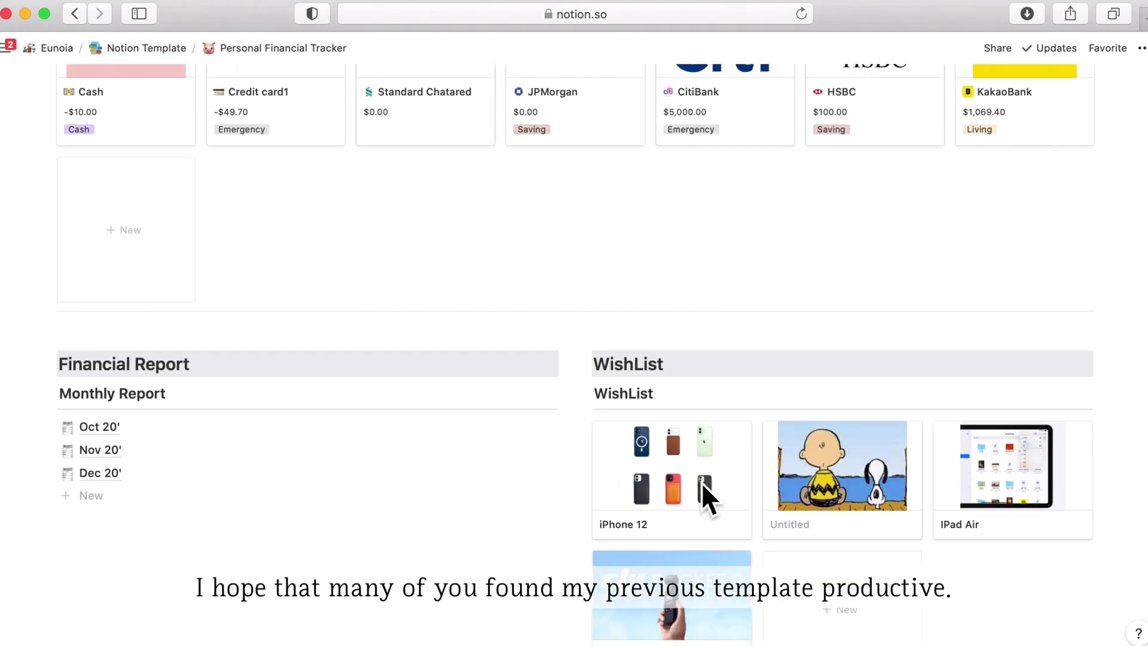
scroll(701, 478, up, 20)
scroll(701, 472, up, 2)
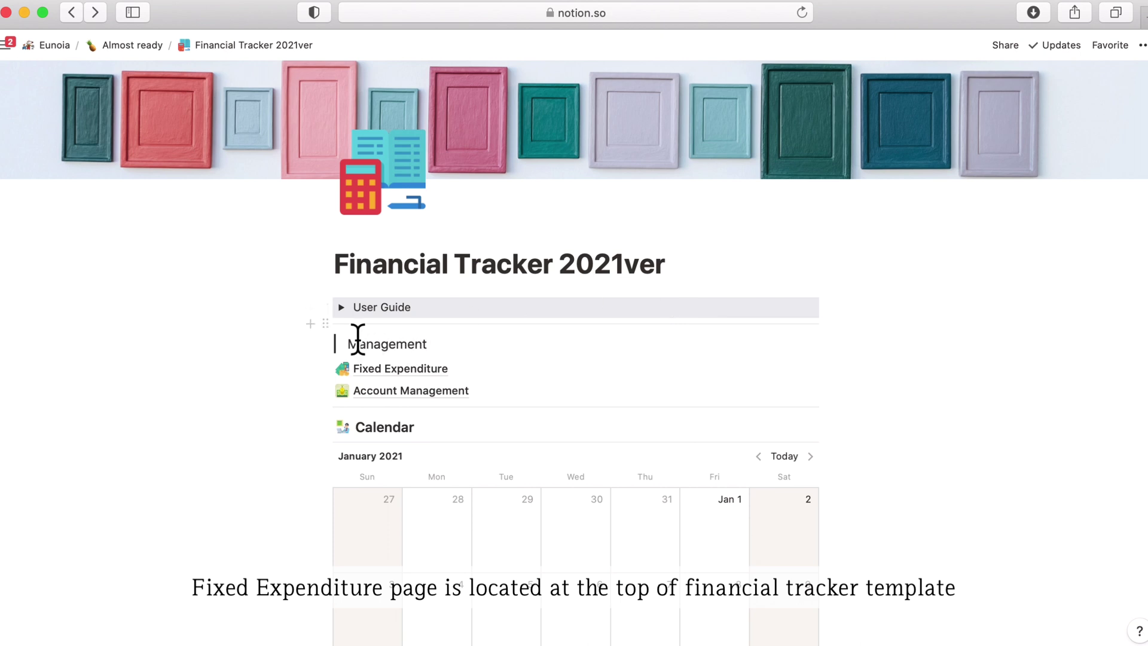
Step: Open the Fixed Expenditure page and scroll sideways across its Sub-category board columns
scroll(551, 358, down, 2)
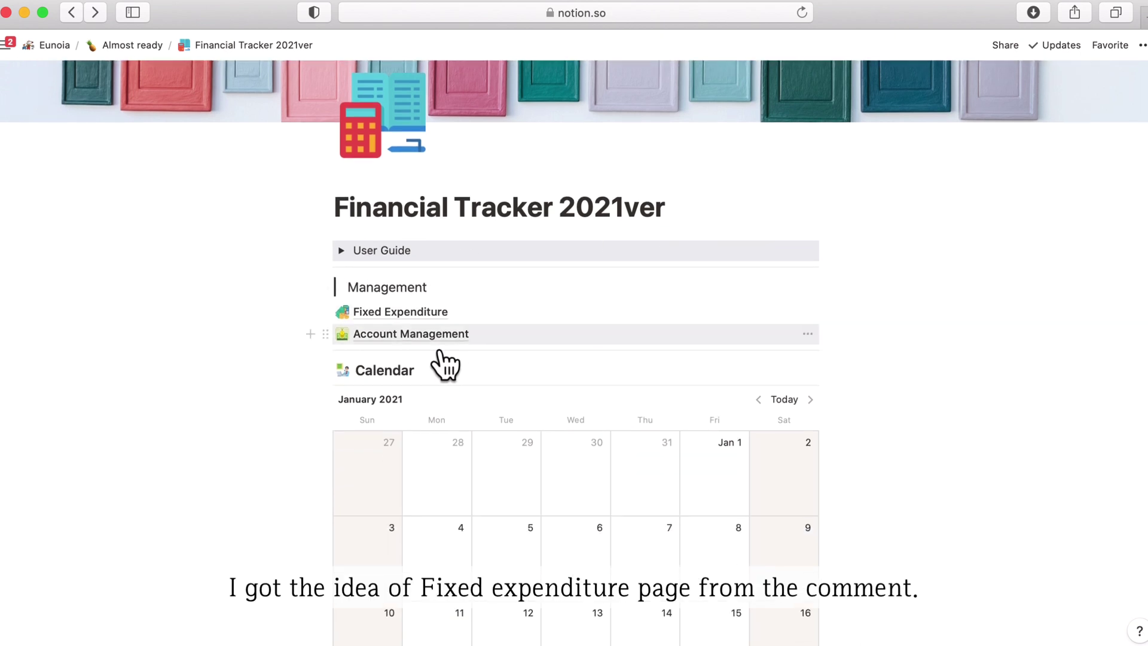
click(391, 314)
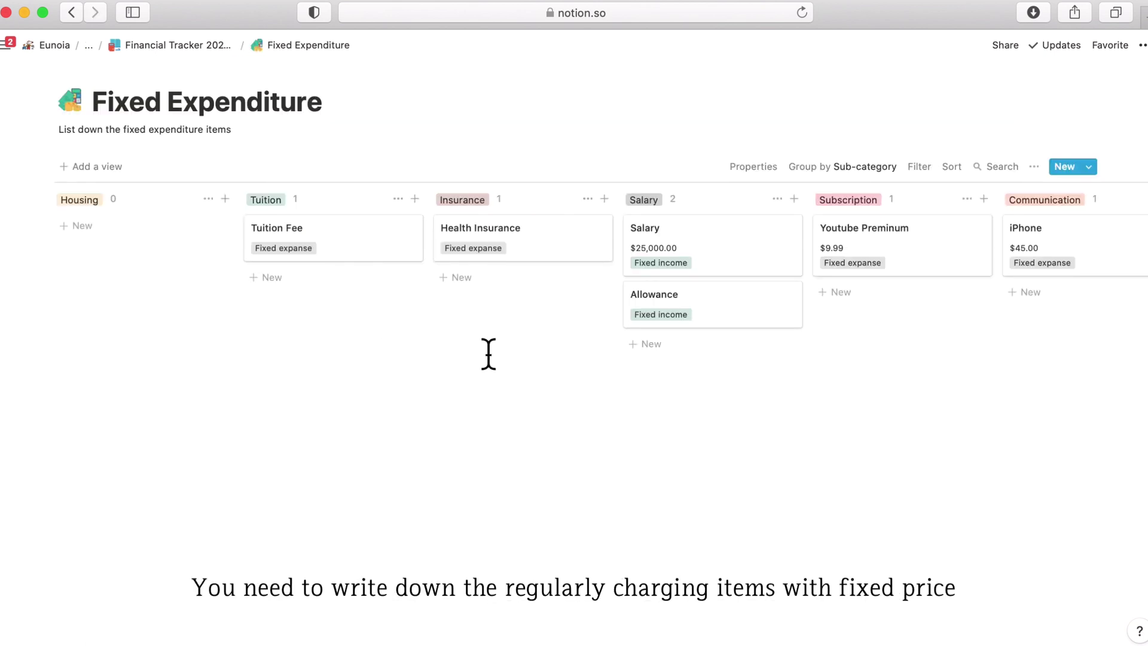
scroll(488, 354, right, 4)
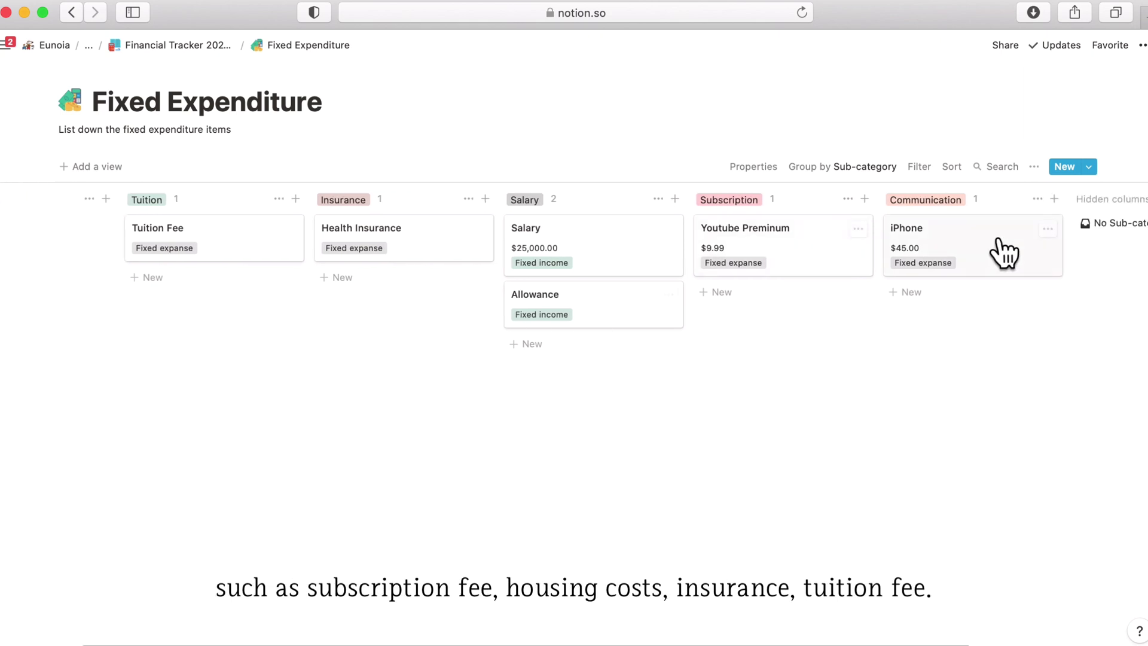
scroll(735, 272, left, 4)
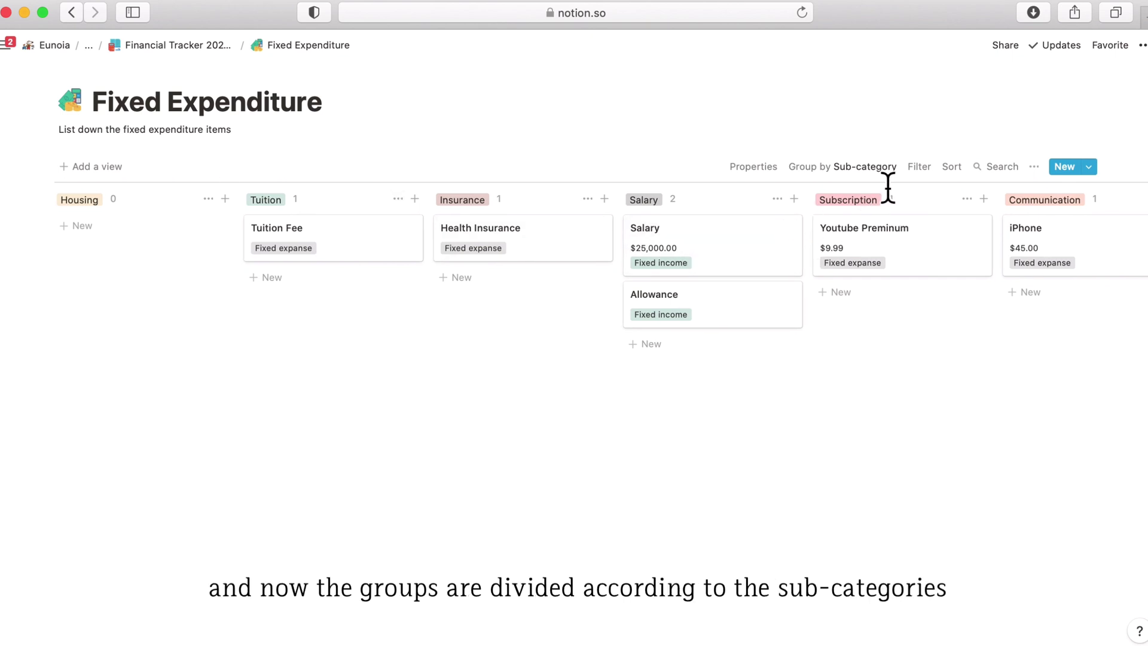
click(897, 170)
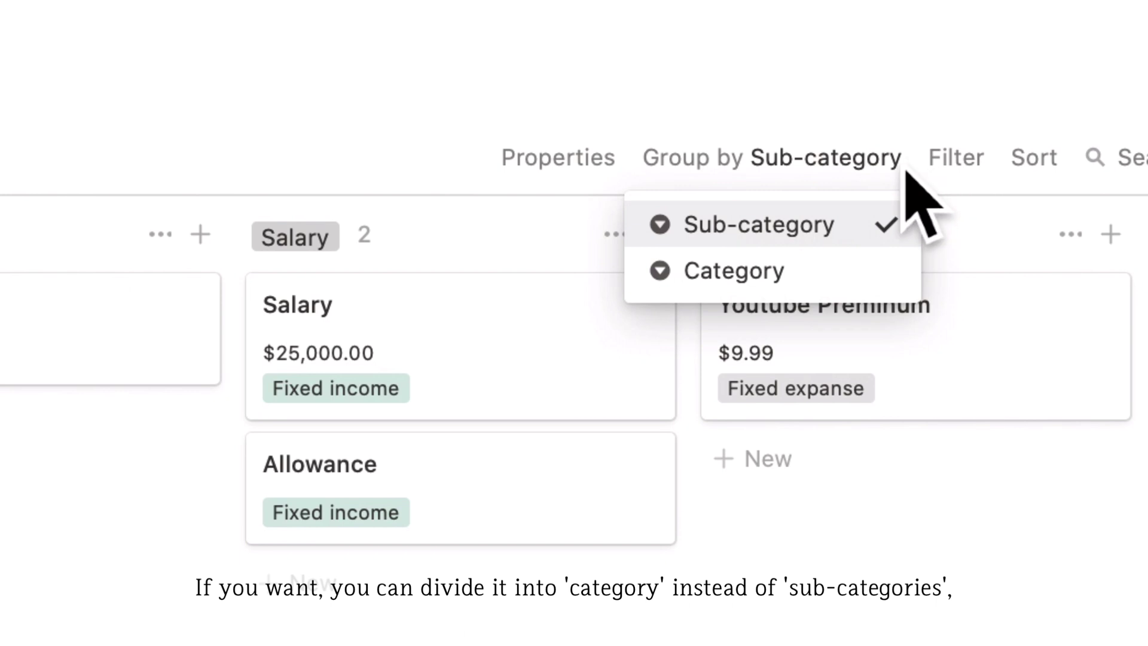
click(823, 286)
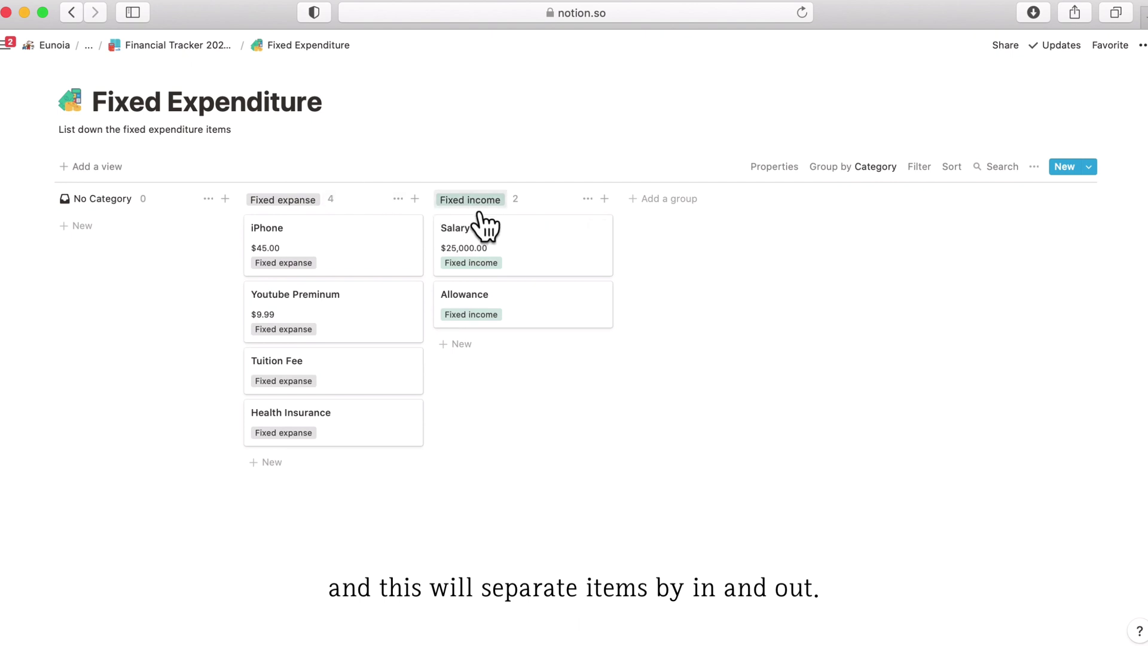
click(900, 180)
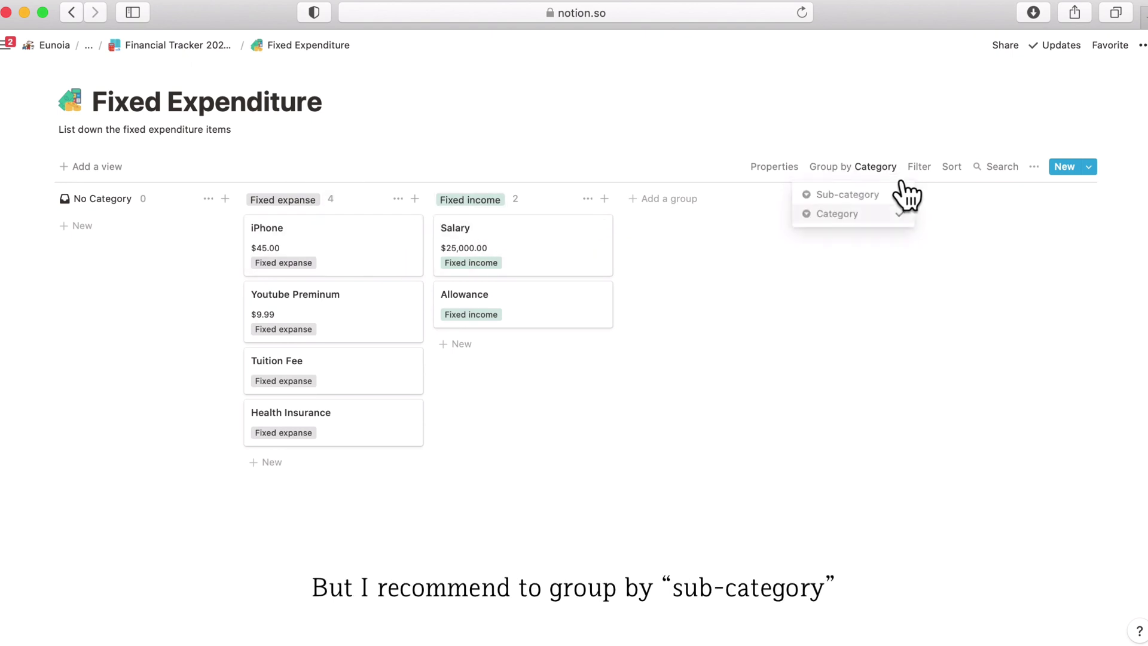
click(873, 190)
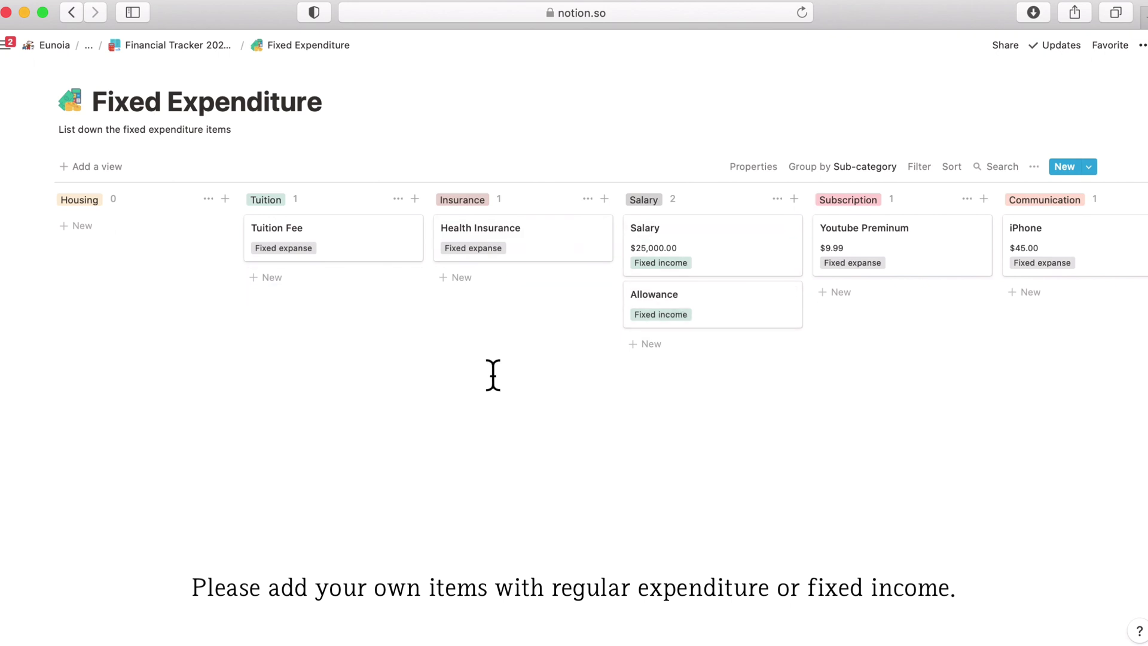
Step: Open the Health Insurance card, keeping Category Fixed expanse and Sub-category Insurance
click(518, 257)
click(534, 208)
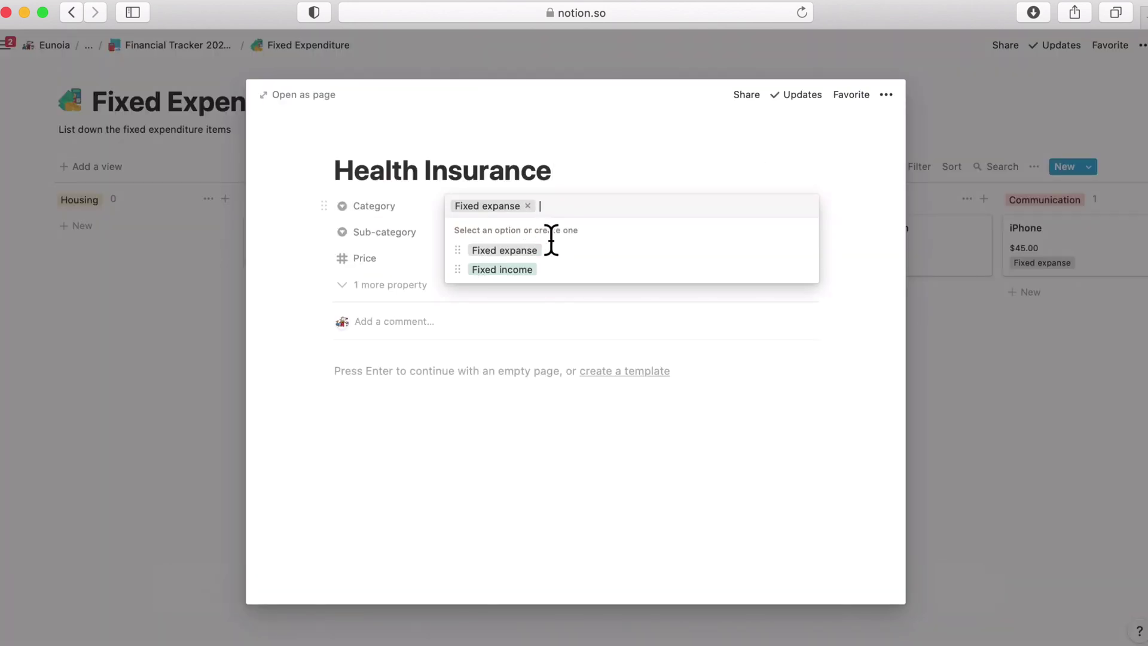
click(547, 301)
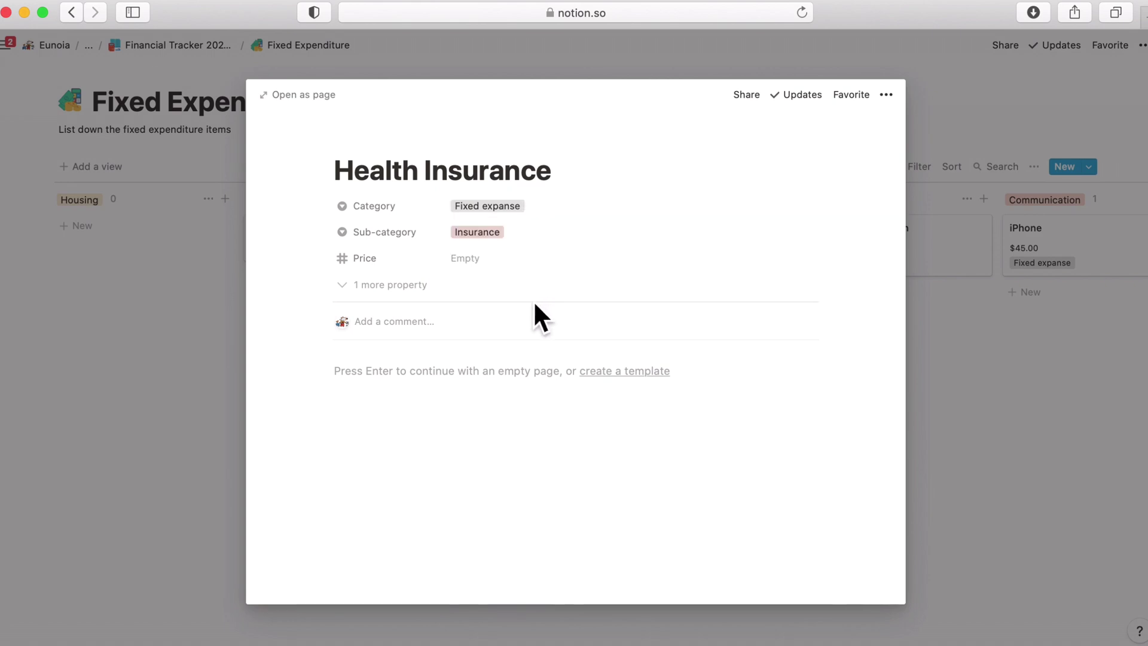
click(527, 242)
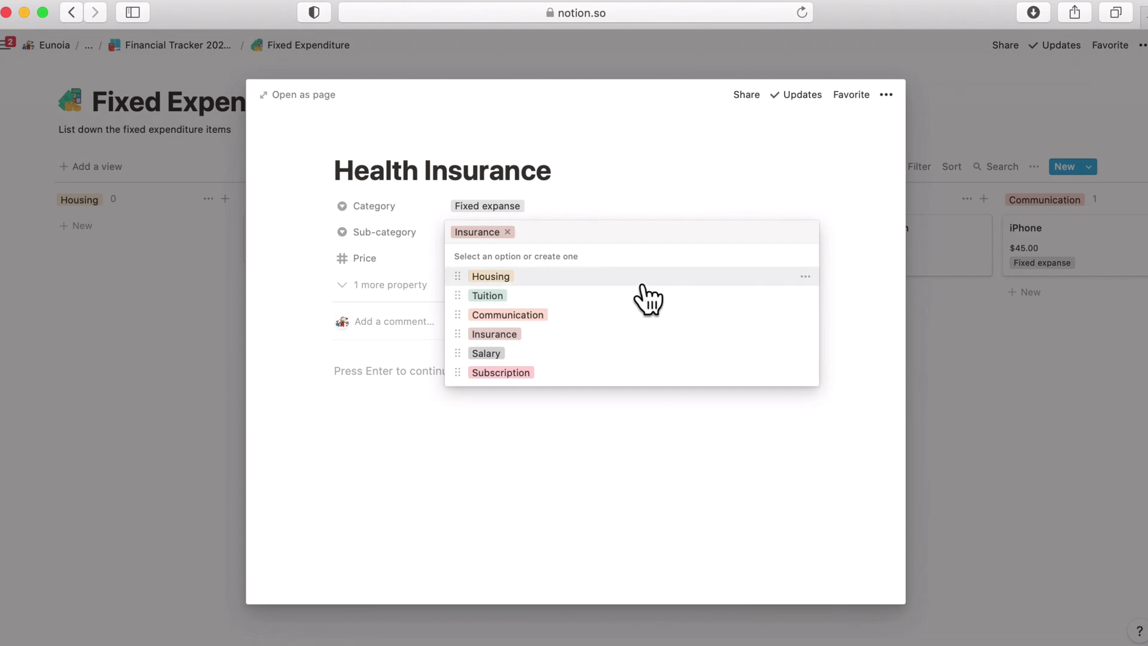
text(kkk)
key(BackSpace)
key(BackSpace)
key(Escape)
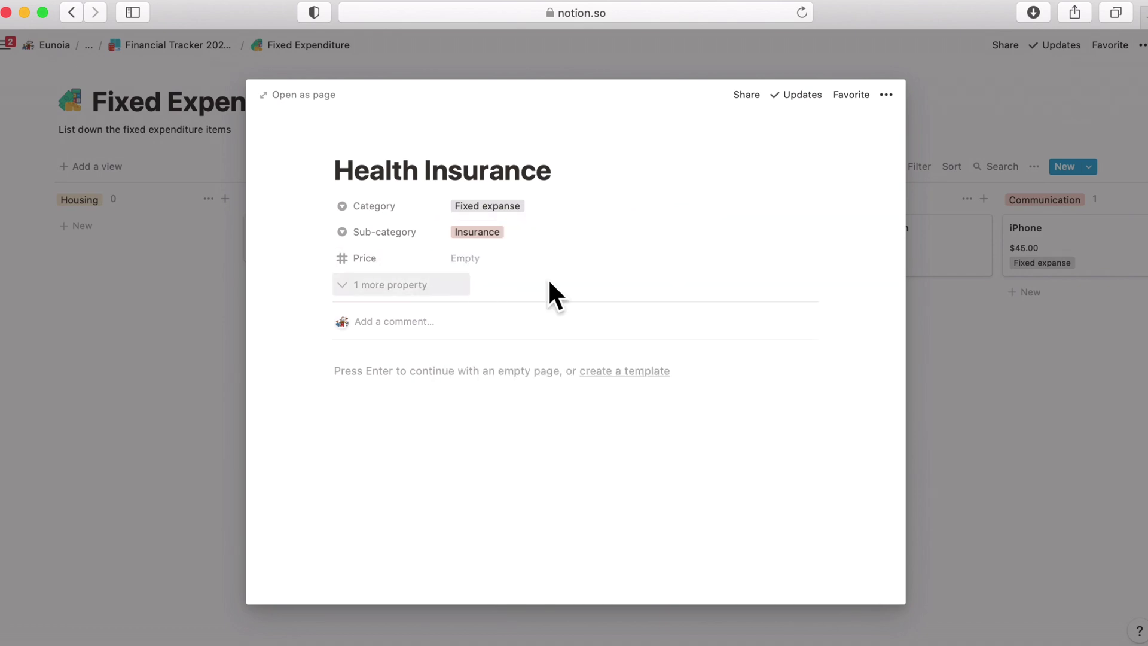
Step: Rename the 달력화면 Relation property to Calendar Relation and close the card
click(433, 290)
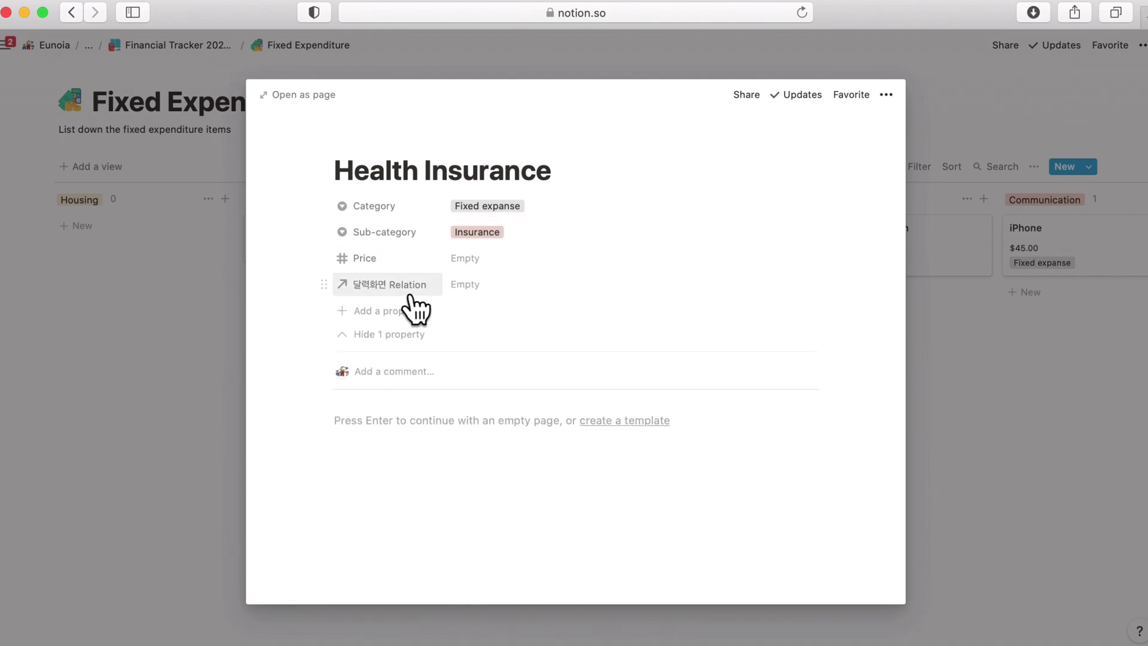
click(398, 295)
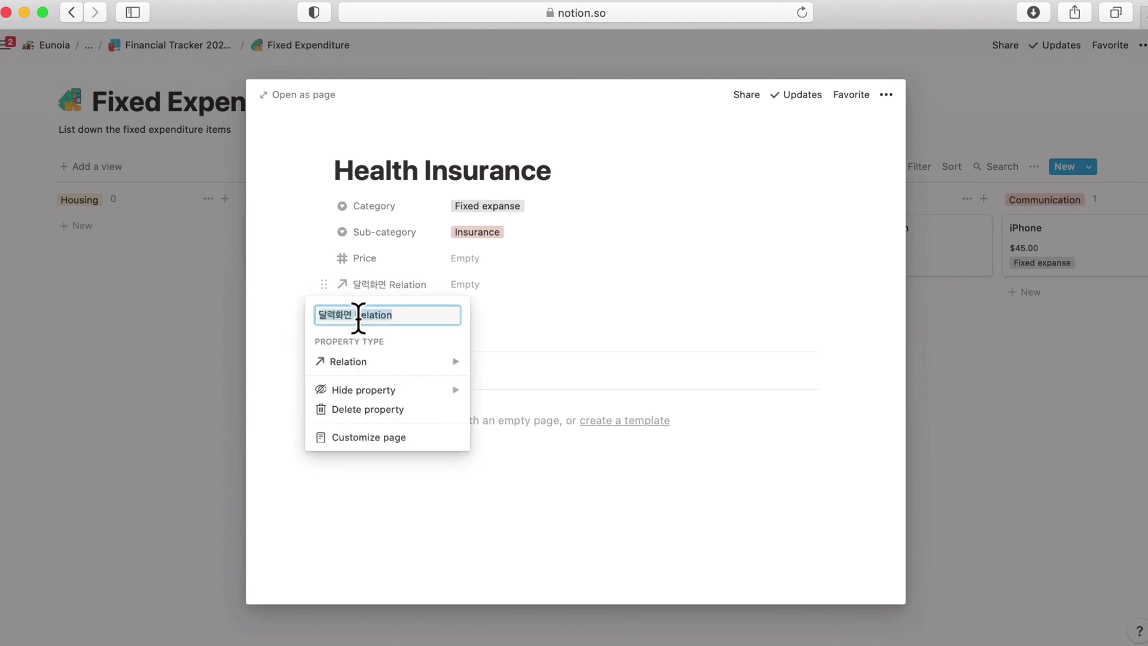
drag(359, 314, 315, 316)
text(C)
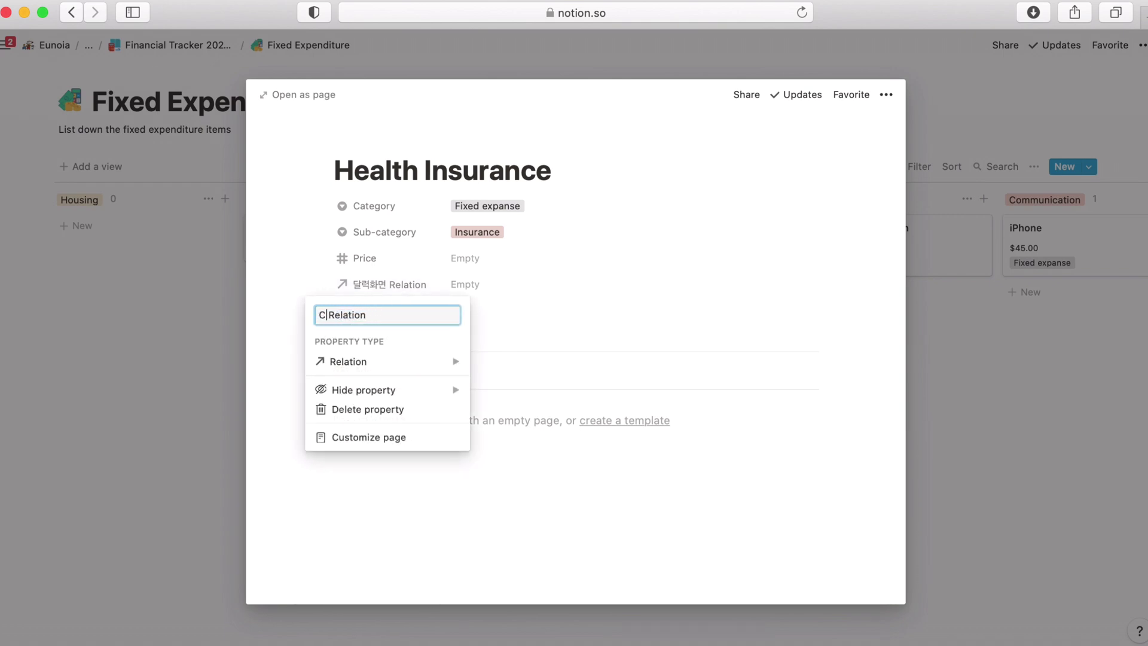
text(alendat)
key(BackSpace)
text(r)
click(522, 340)
click(107, 126)
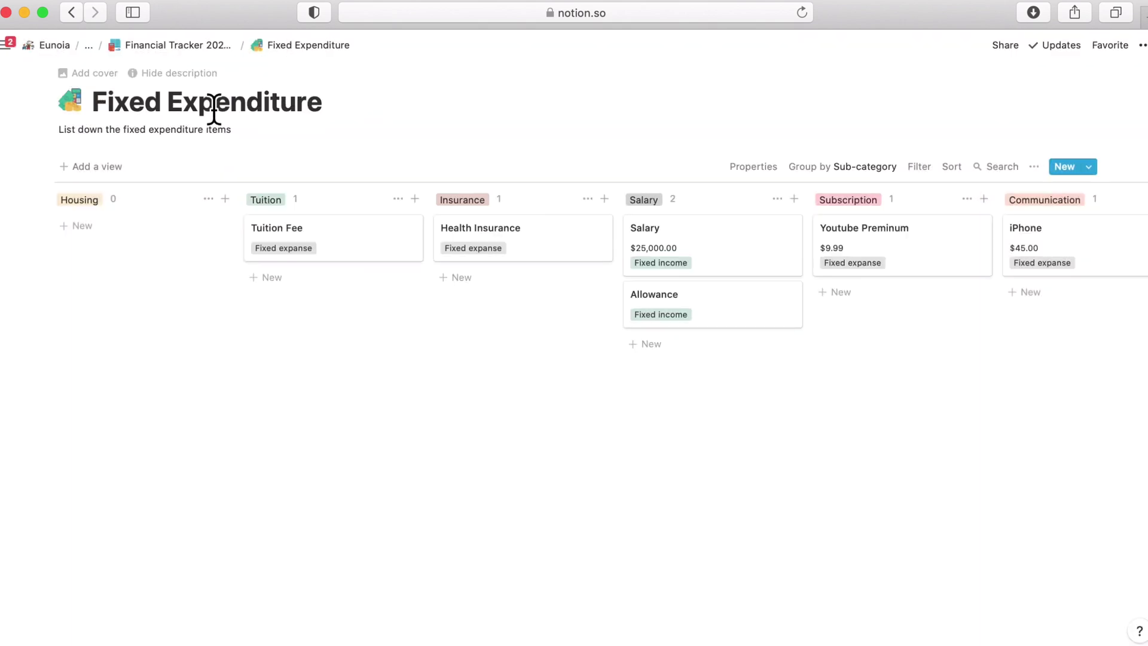
Step: Check Calendar Relation on the Health Insurance and Salary cards, then hide it again
click(514, 242)
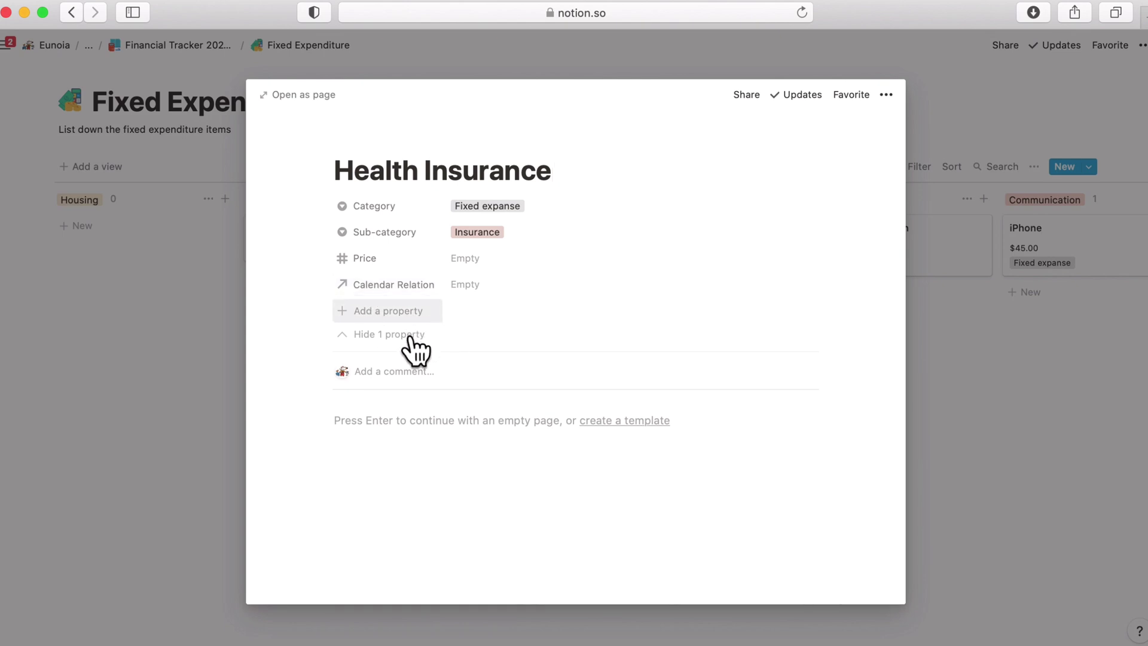
key(Escape)
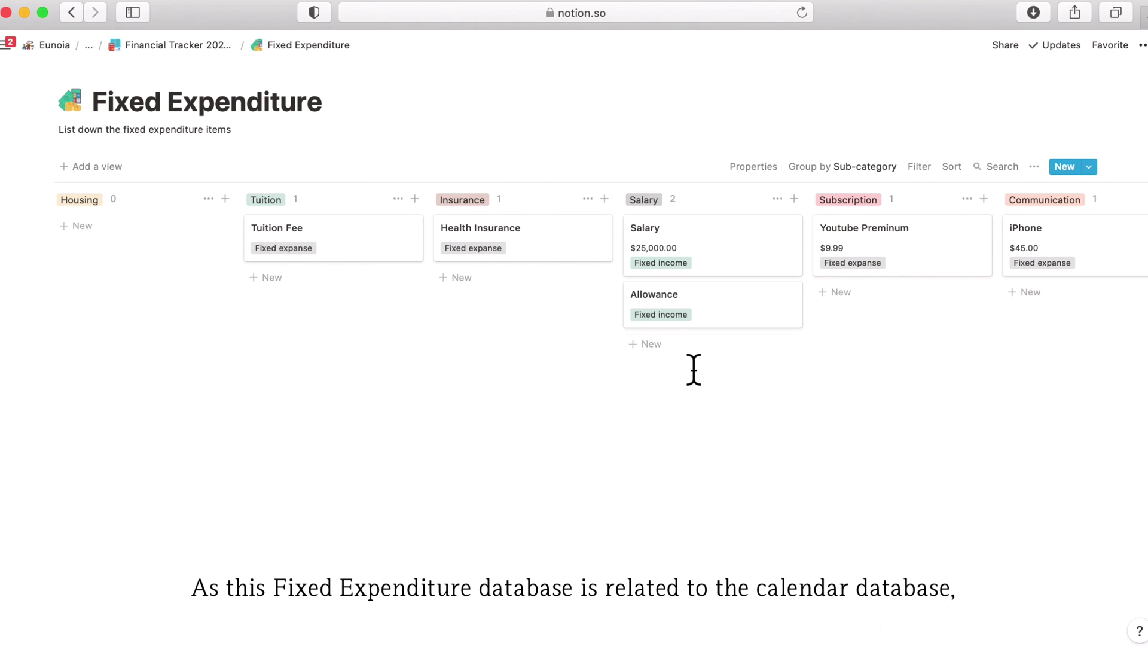
click(681, 266)
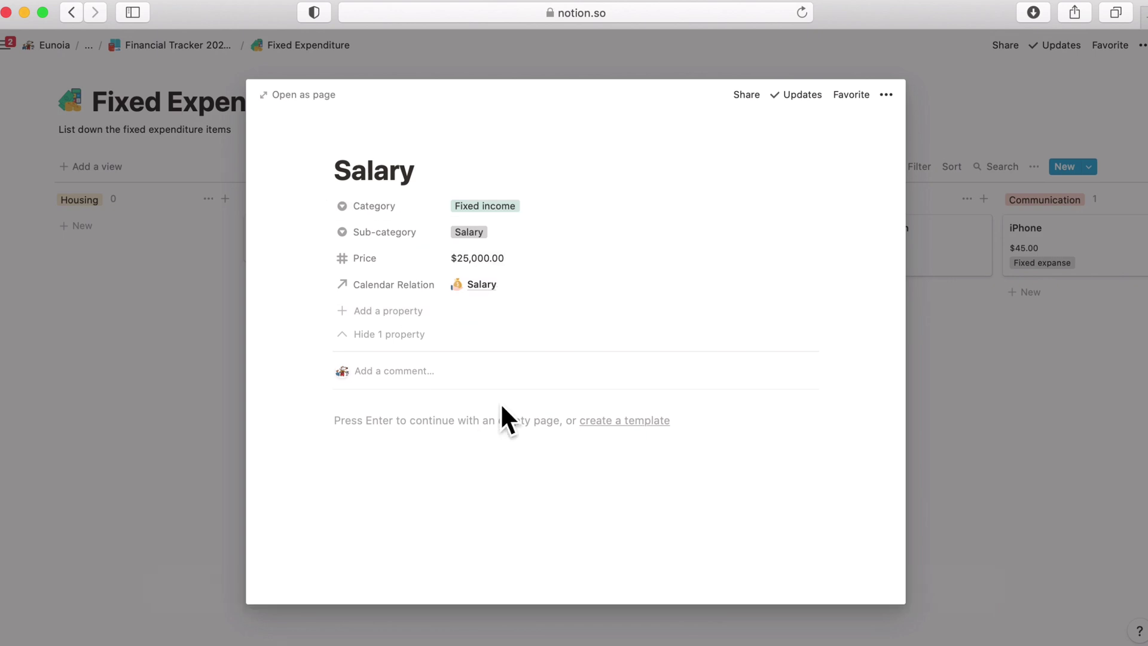
click(214, 371)
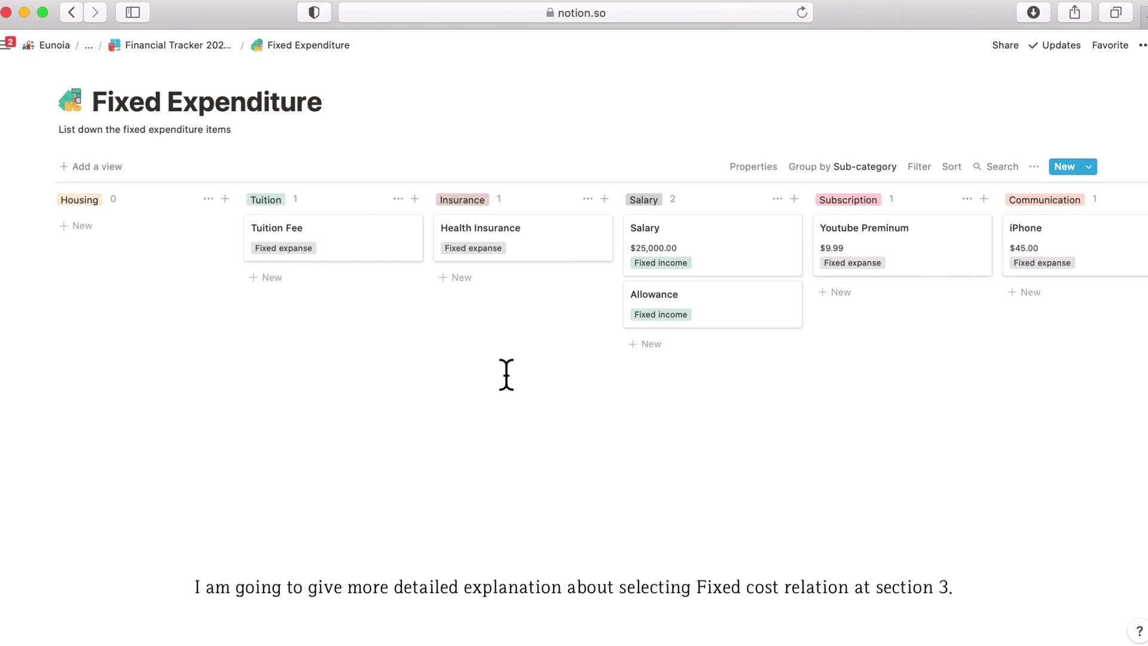
click(522, 231)
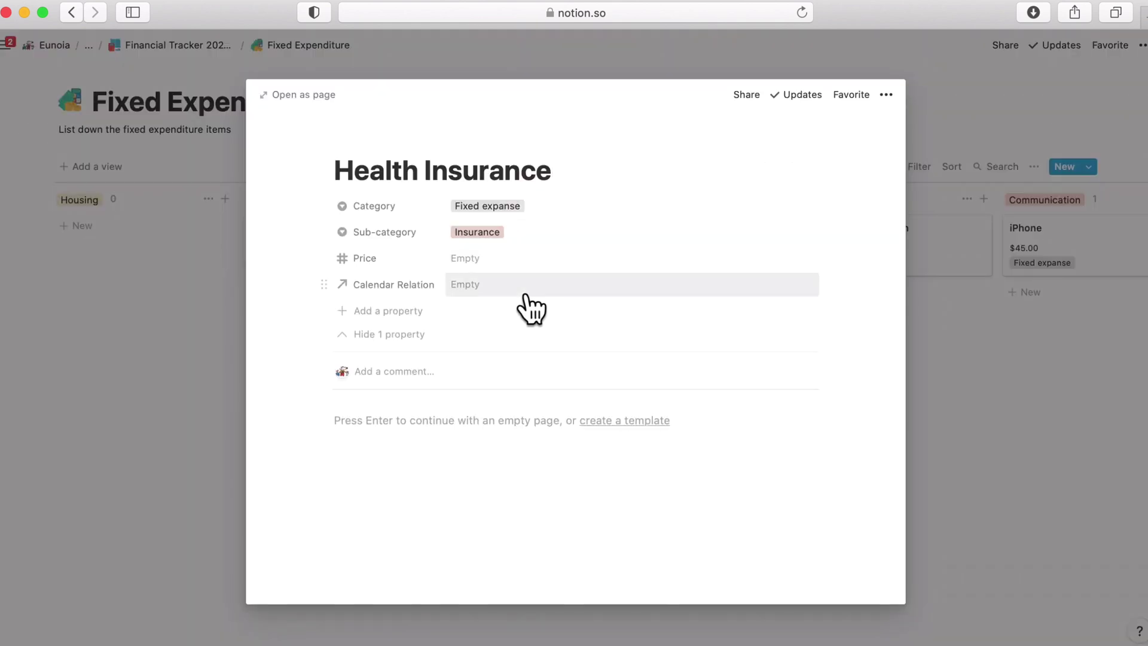
click(397, 334)
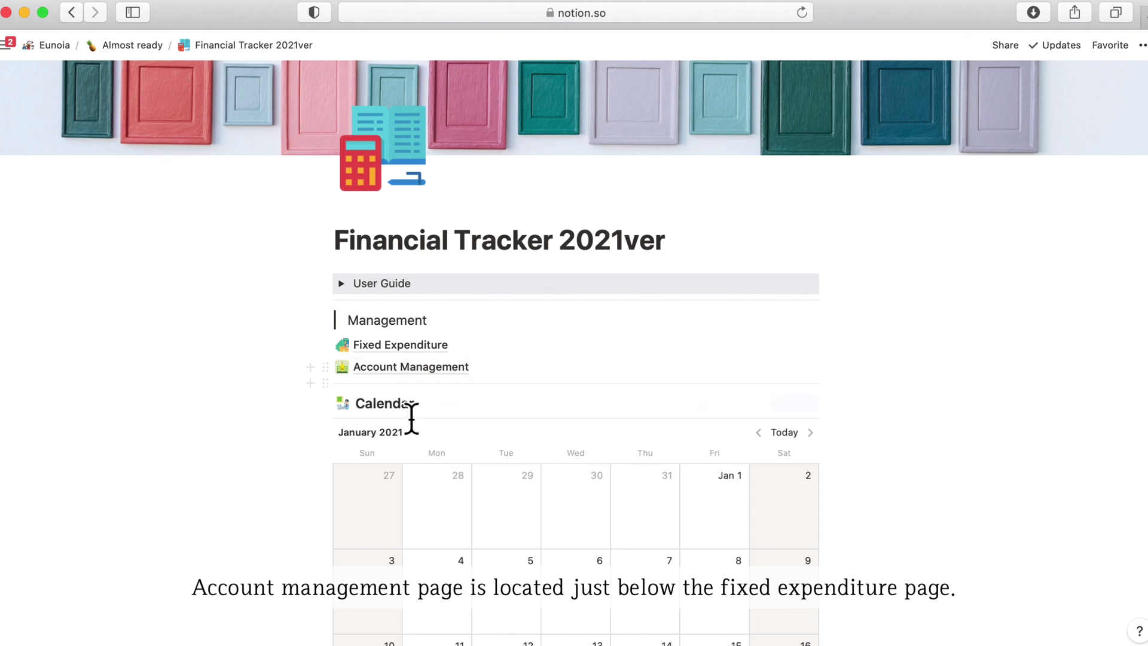
click(427, 375)
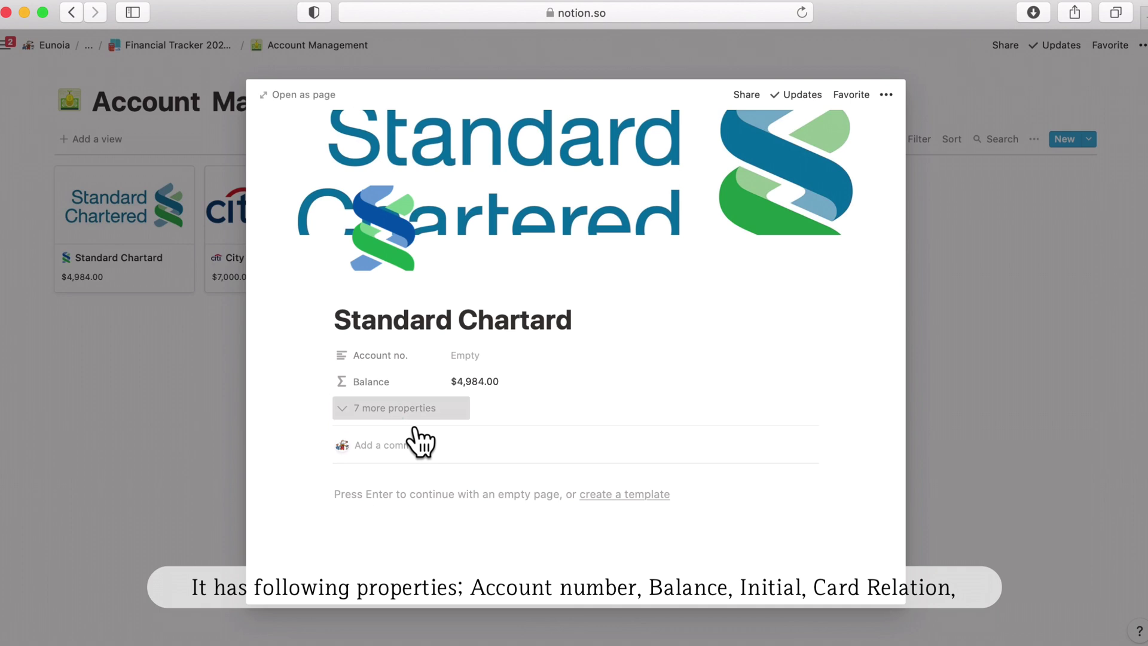
click(413, 406)
scroll(409, 332, down, 2)
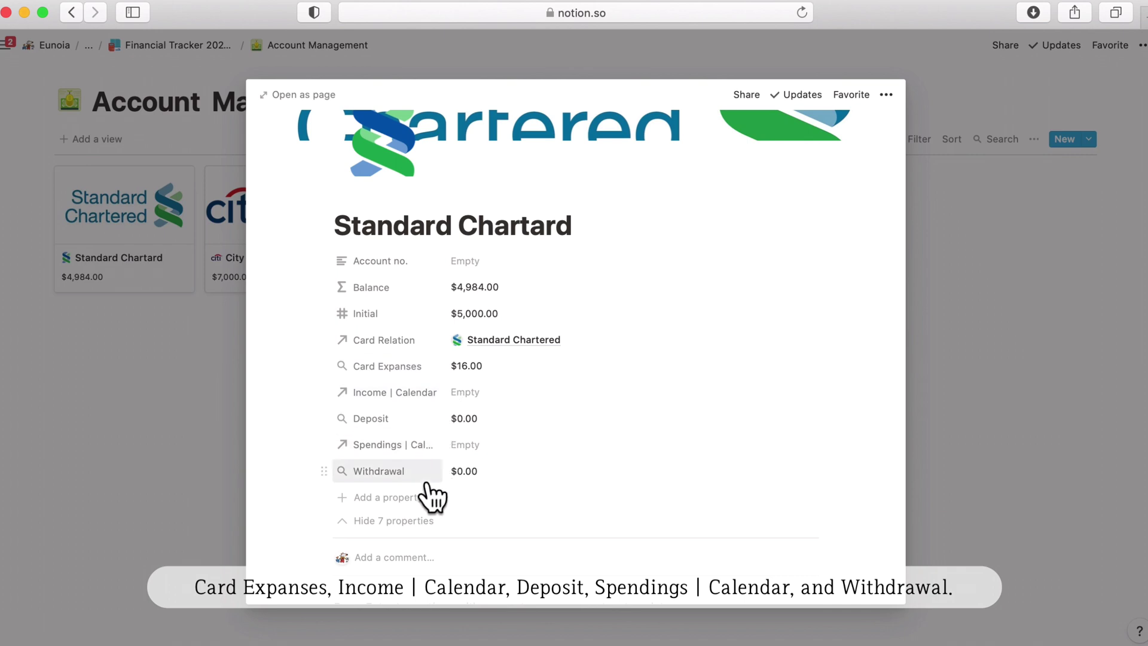
right_click(501, 261)
click(451, 263)
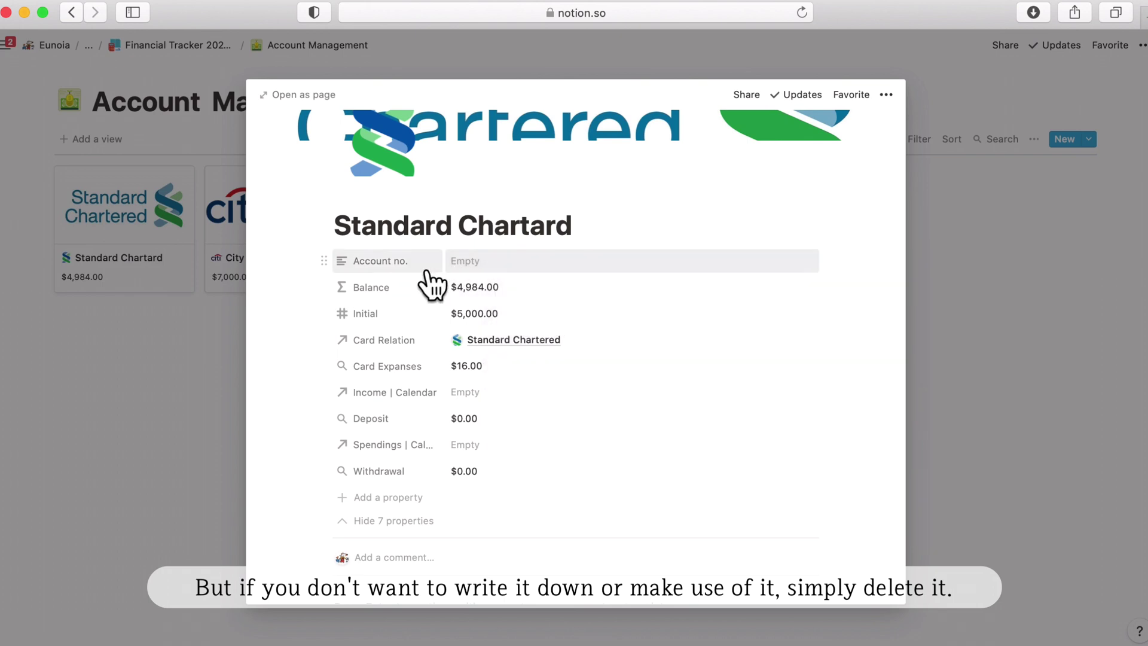
click(411, 270)
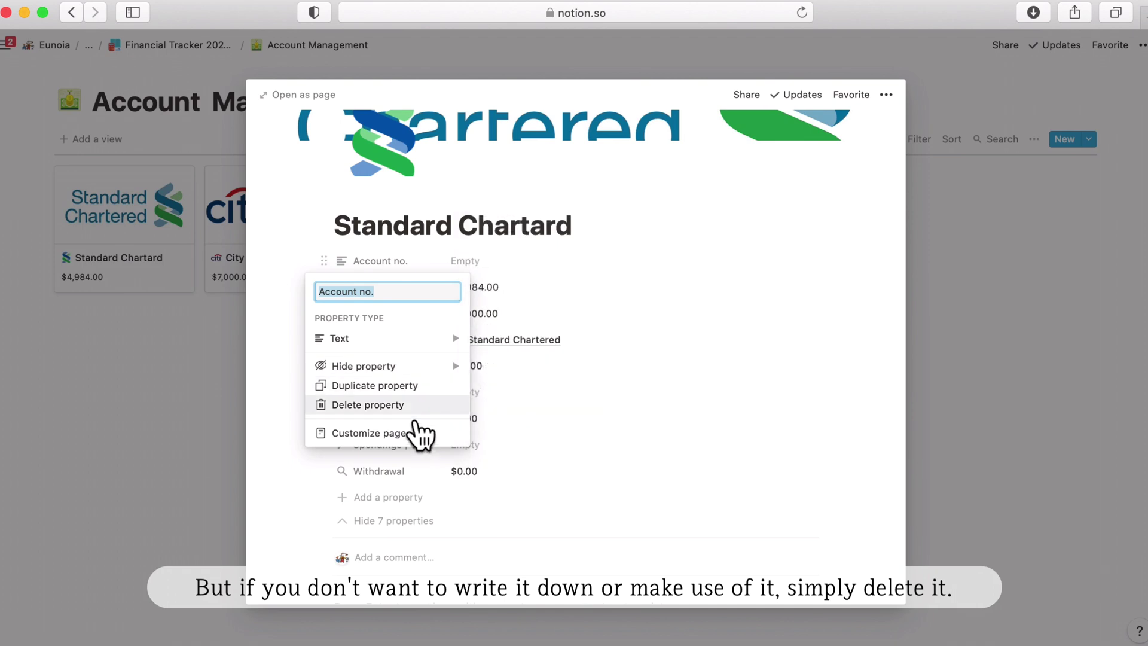
key(Escape)
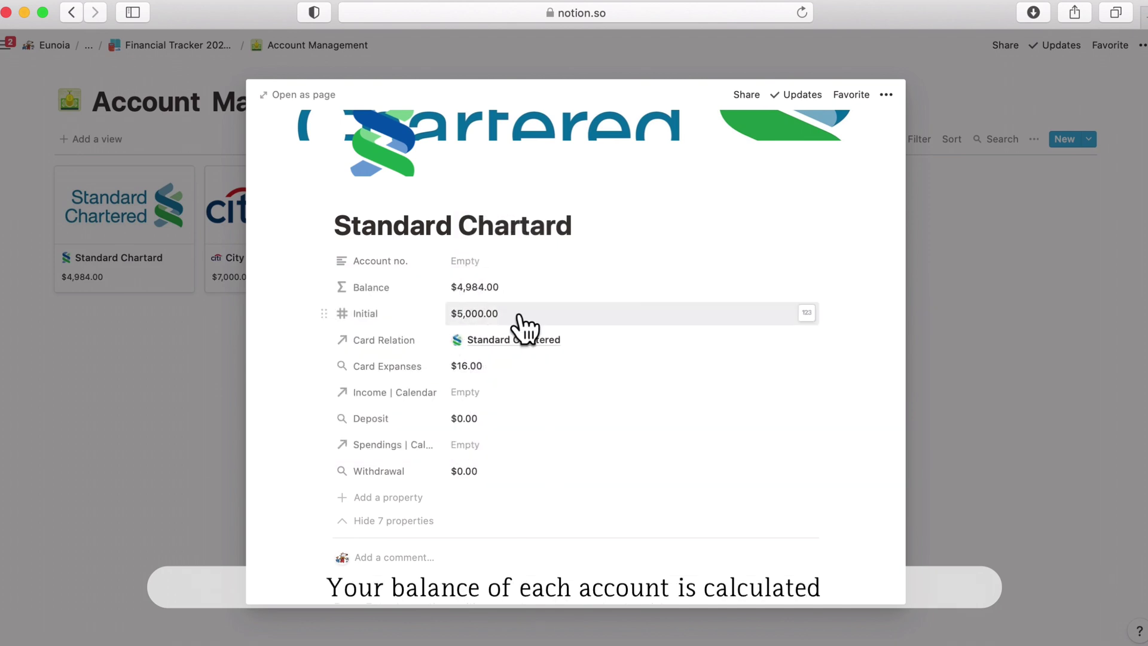
click(532, 292)
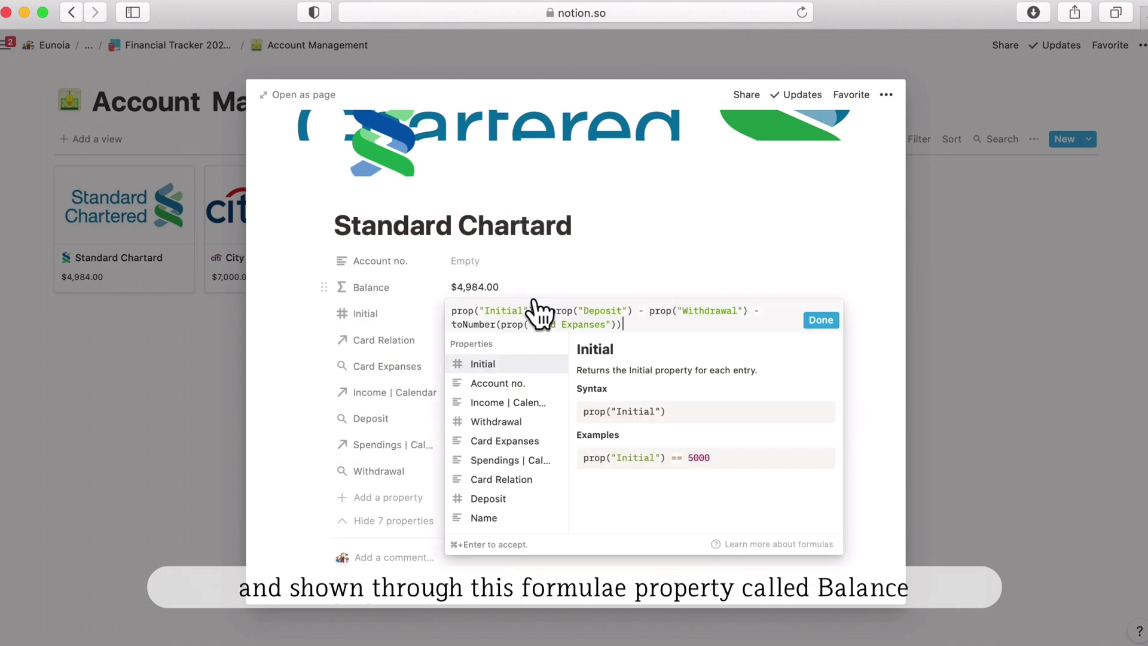
click(626, 283)
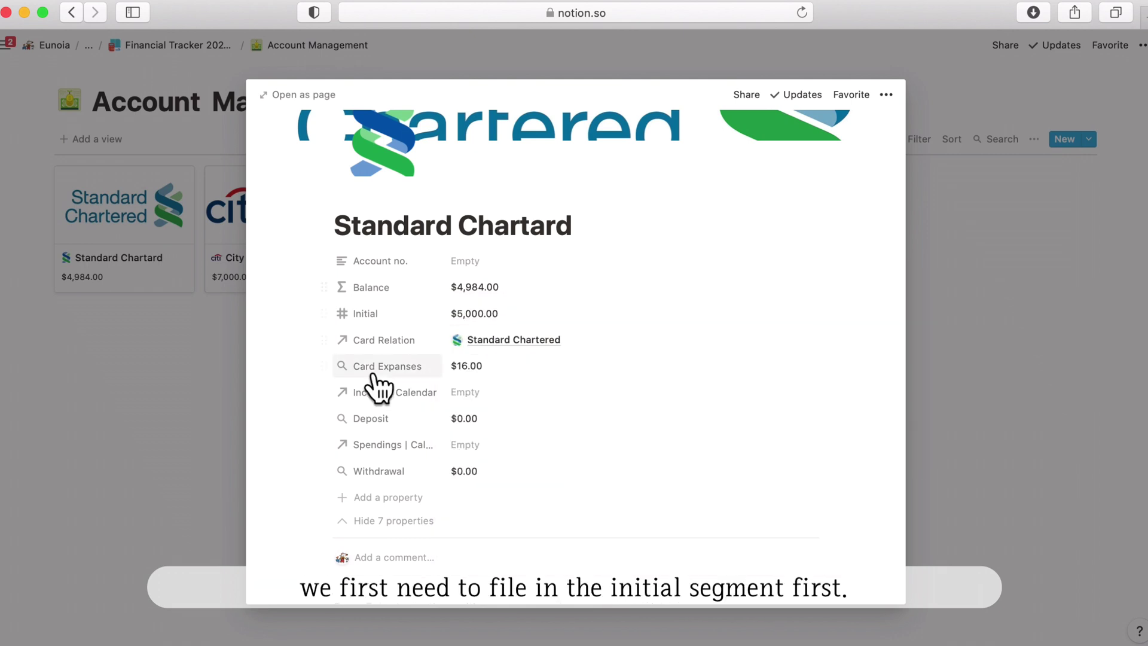
click(497, 320)
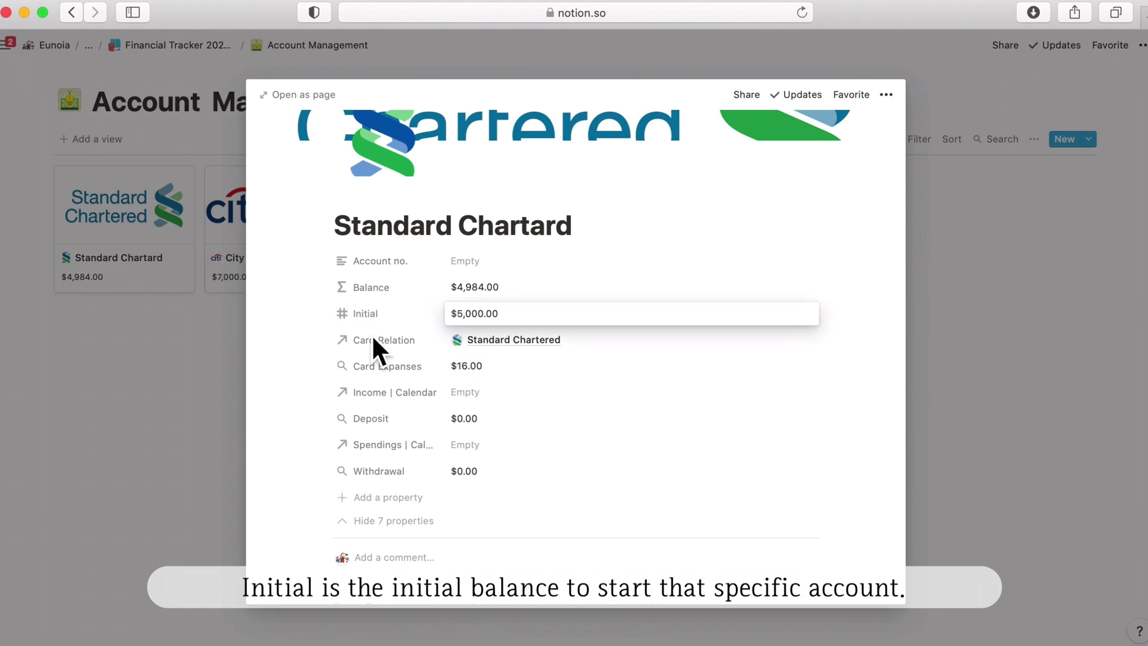
key(Escape)
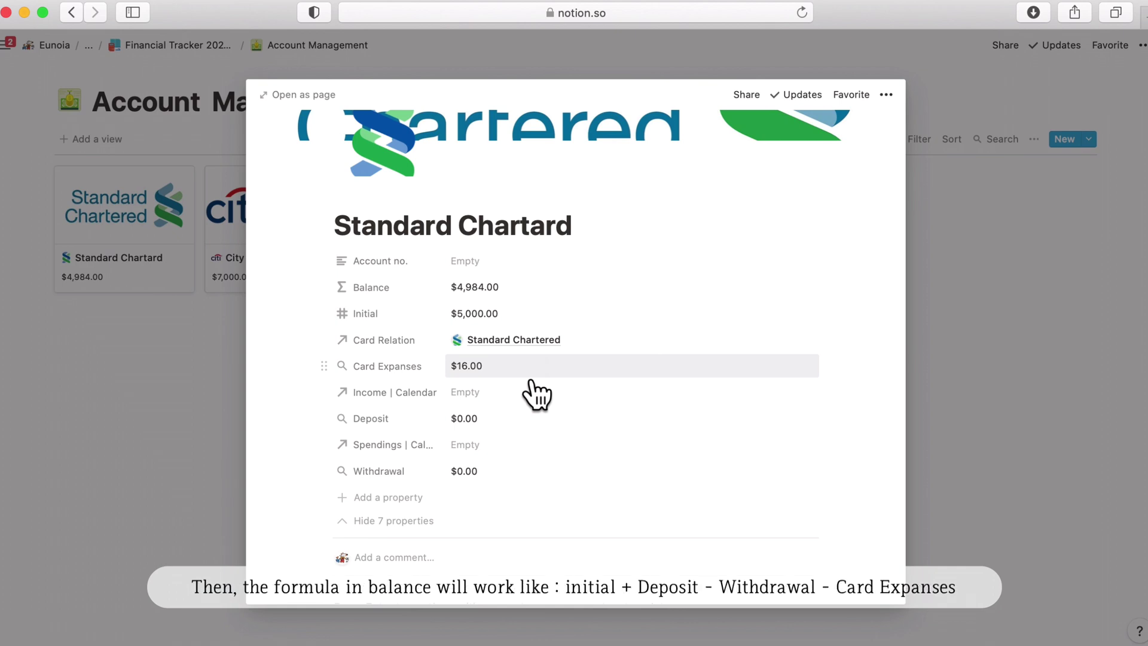
click(478, 294)
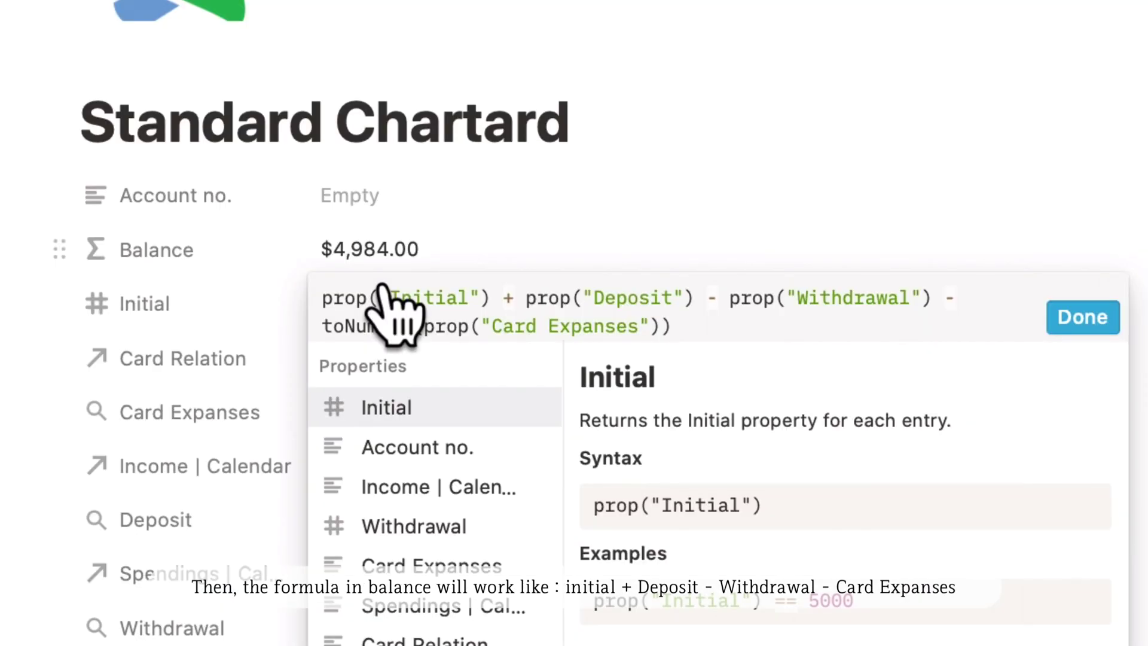
drag(492, 299, 325, 307)
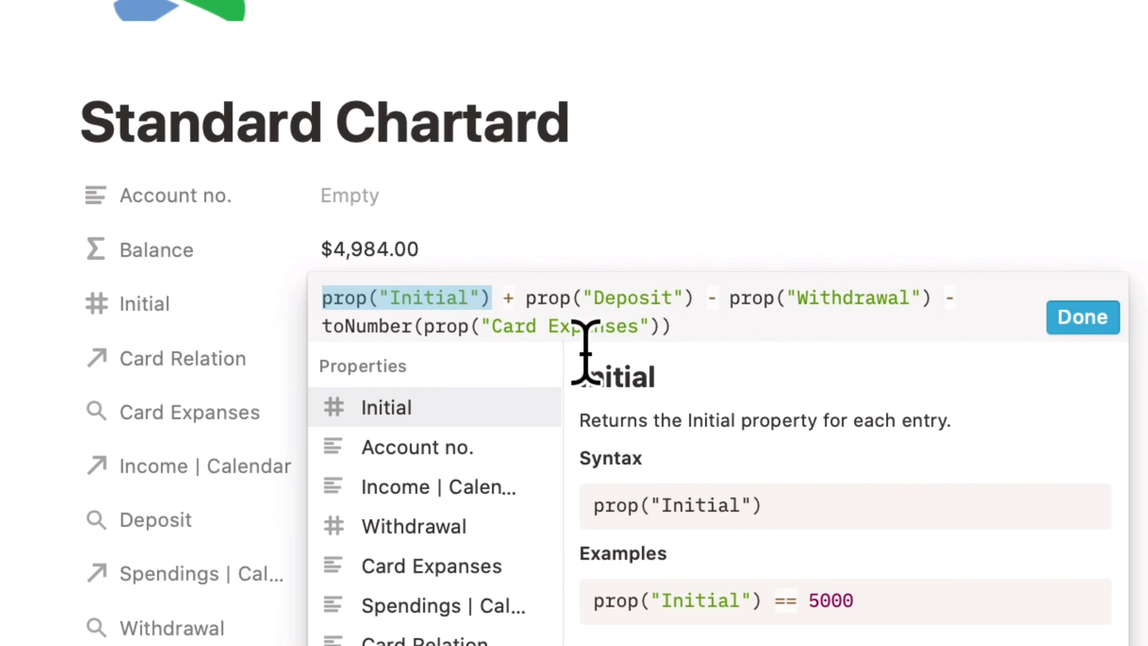
click(1083, 317)
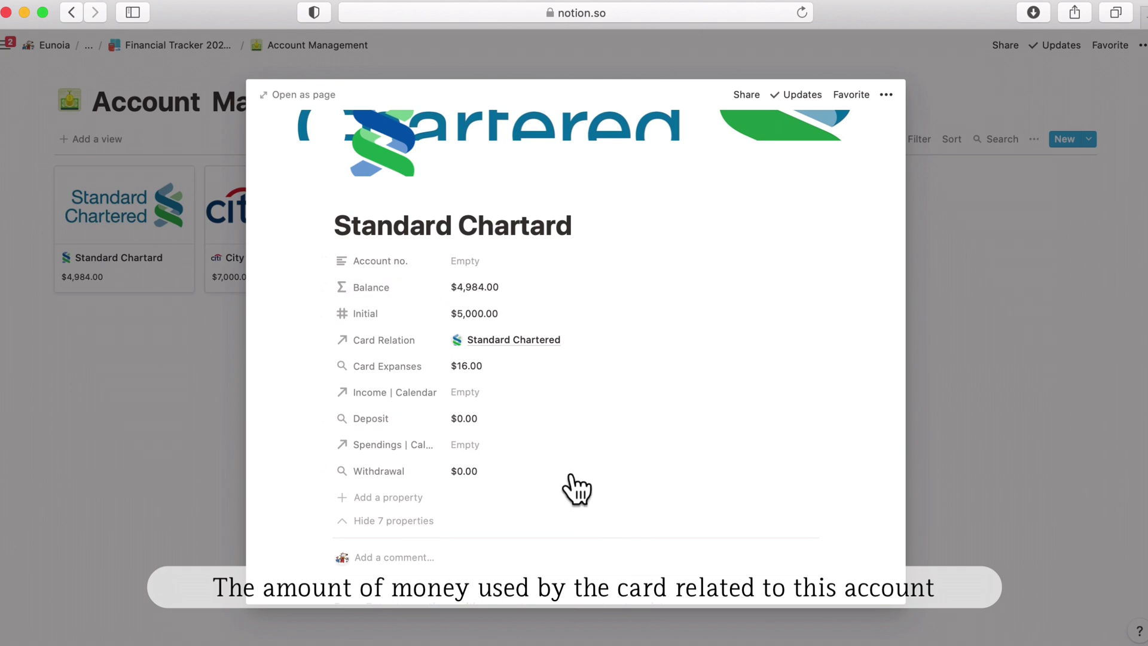
Step: View the card linked through Standard Chartard's Card Relation, then close the list
click(505, 358)
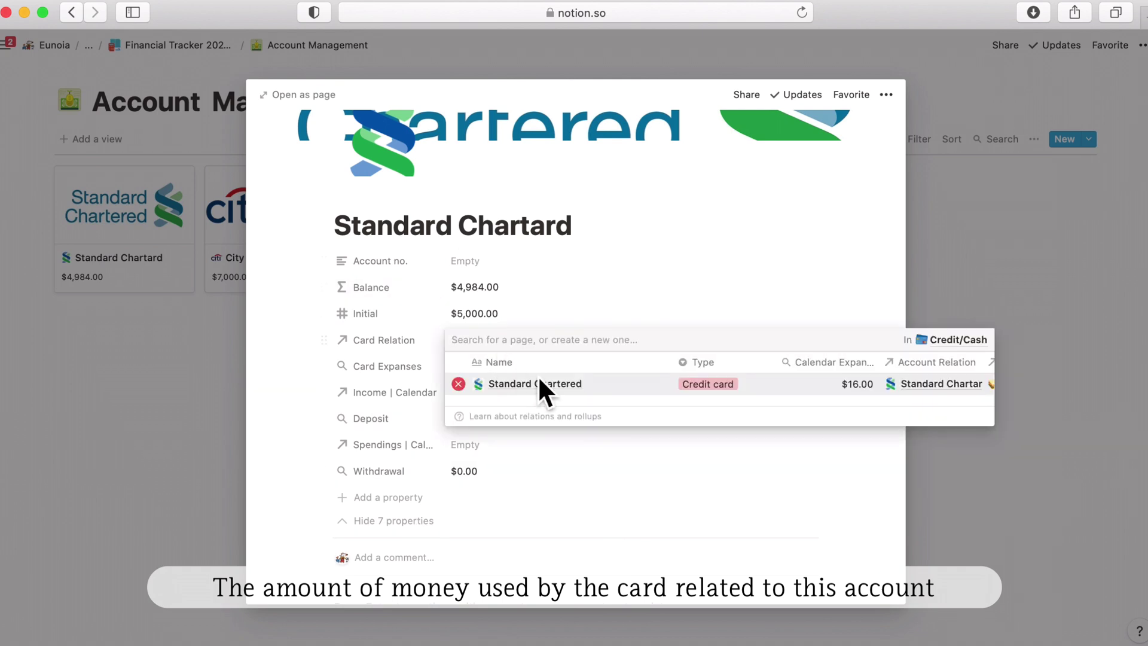
click(579, 513)
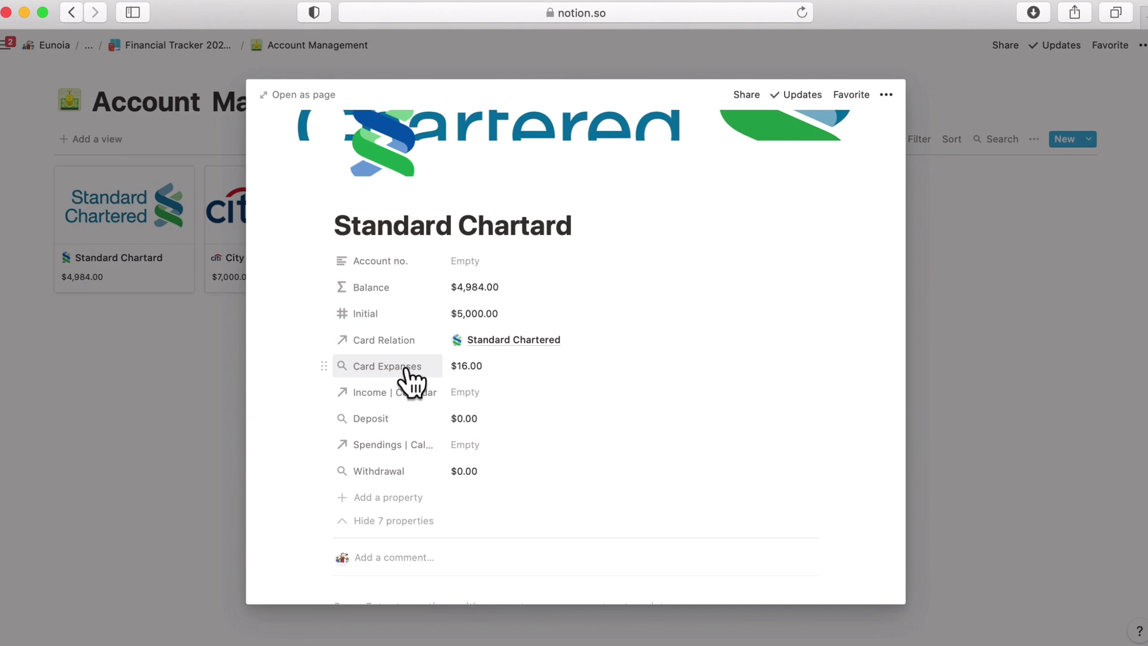
scroll(408, 380, down, 1)
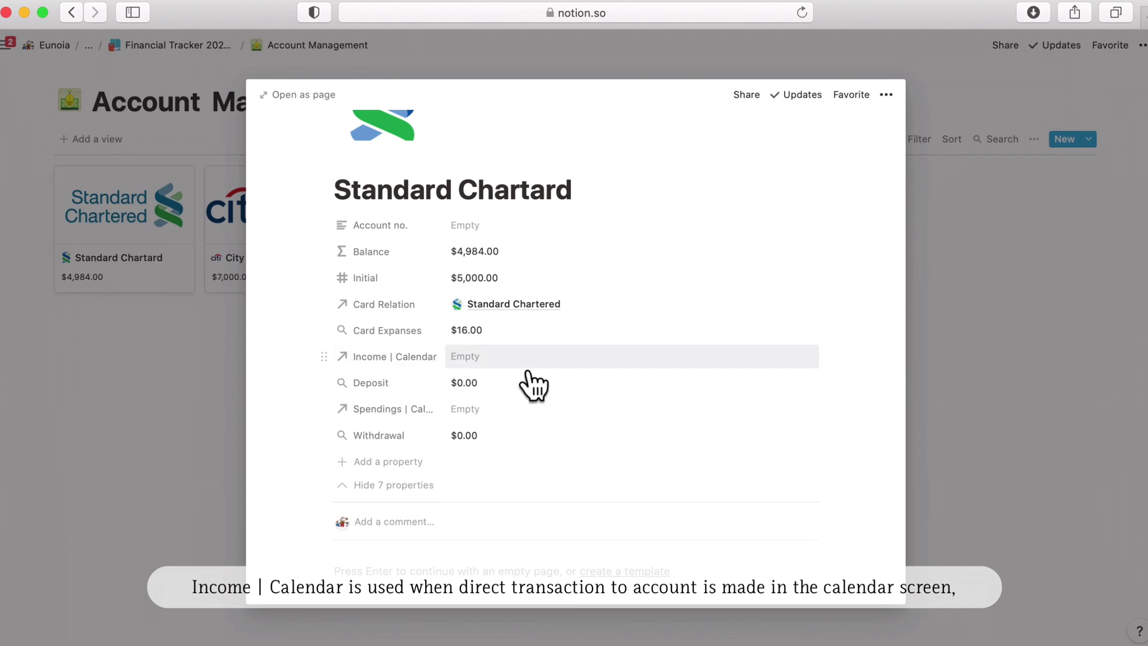
Step: Close the Standard Chartard account and open the HSBC account page
click(954, 401)
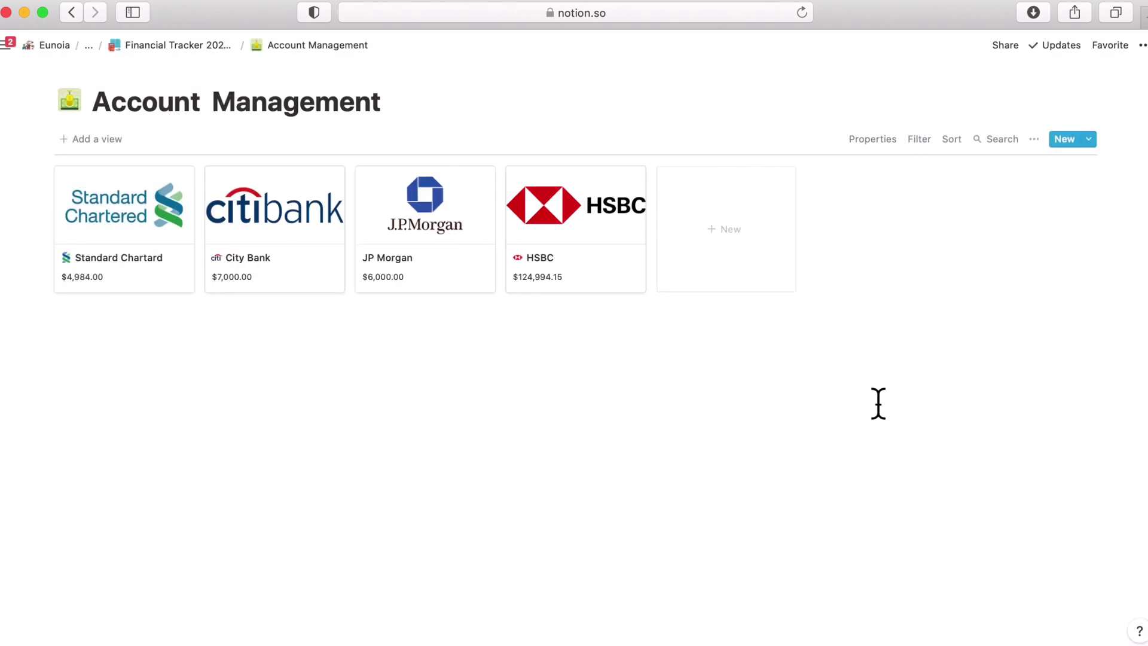
click(532, 277)
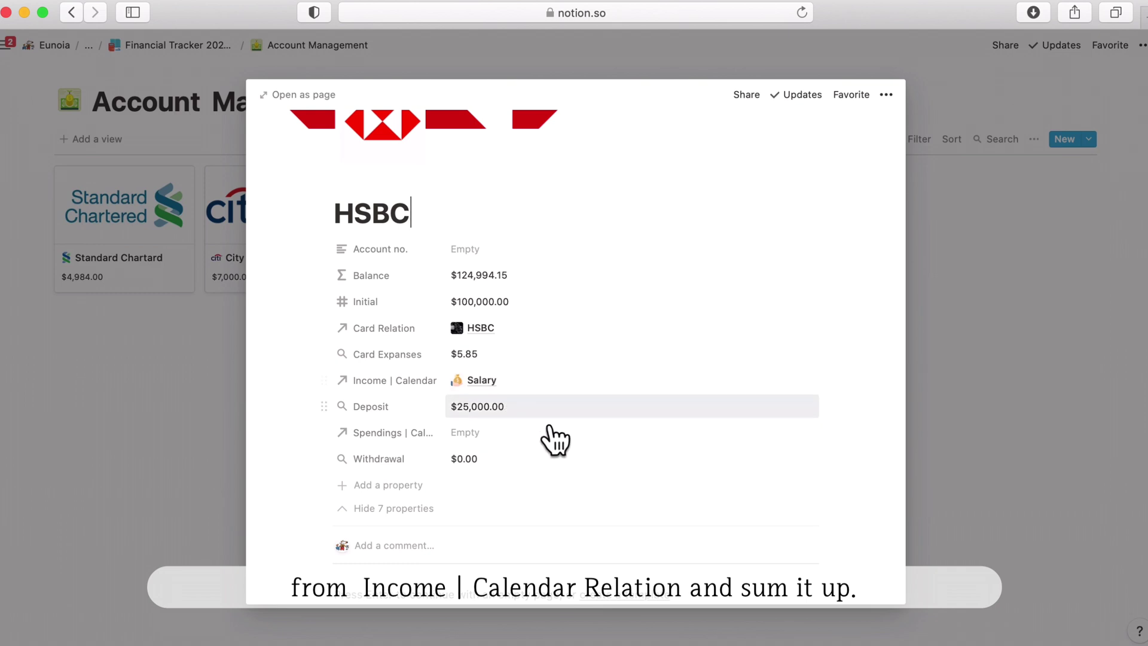
Step: Inspect the calculation settings of the HSBC Deposit and Withdrawal rollups
click(517, 410)
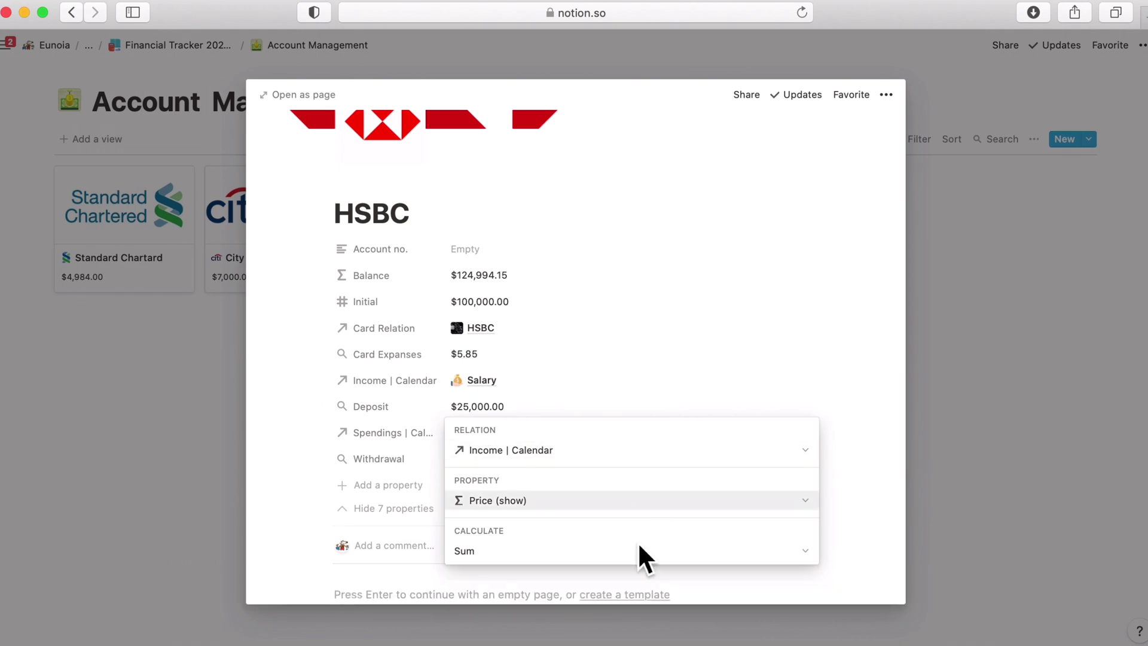
click(651, 349)
scroll(651, 349, down, 1)
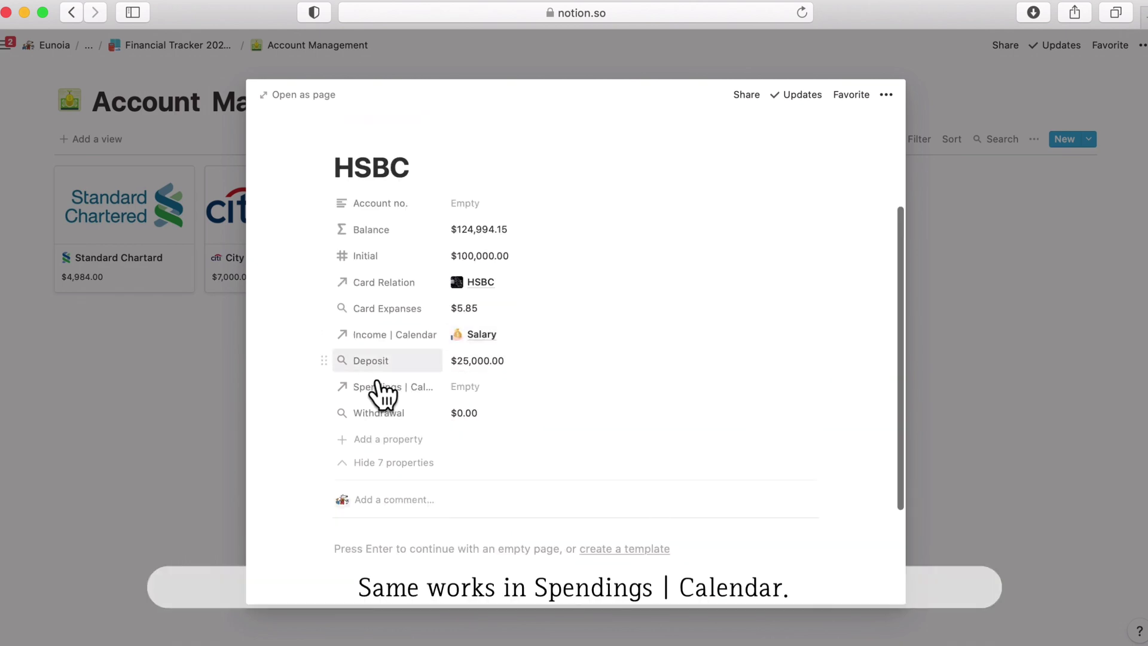
scroll(458, 418, up, 2)
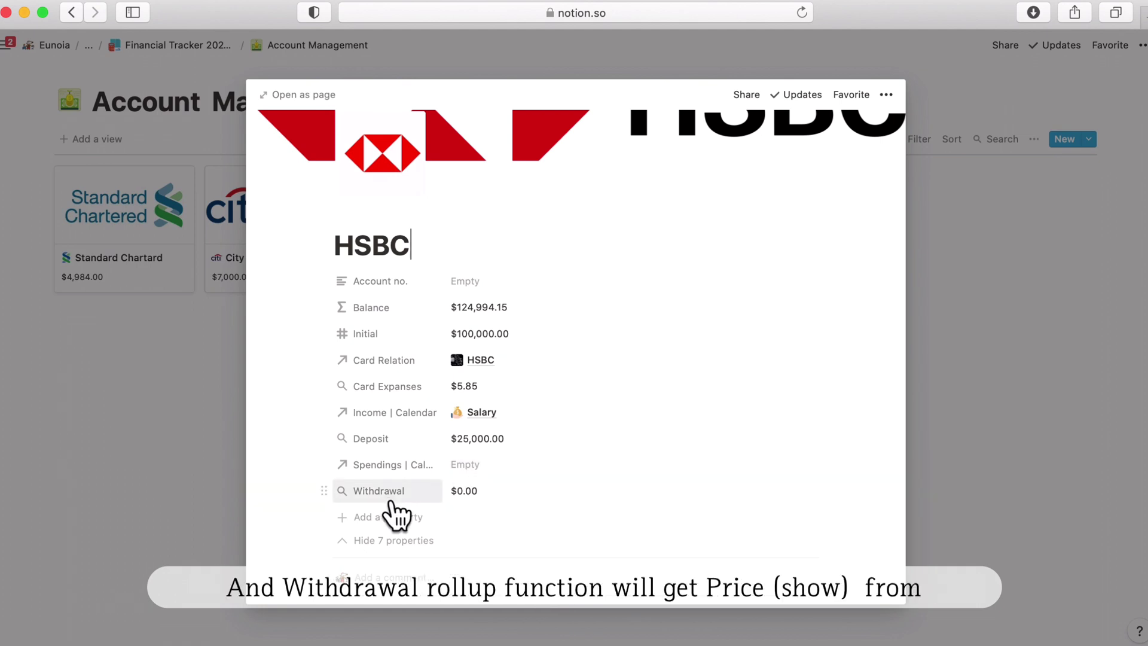
click(484, 496)
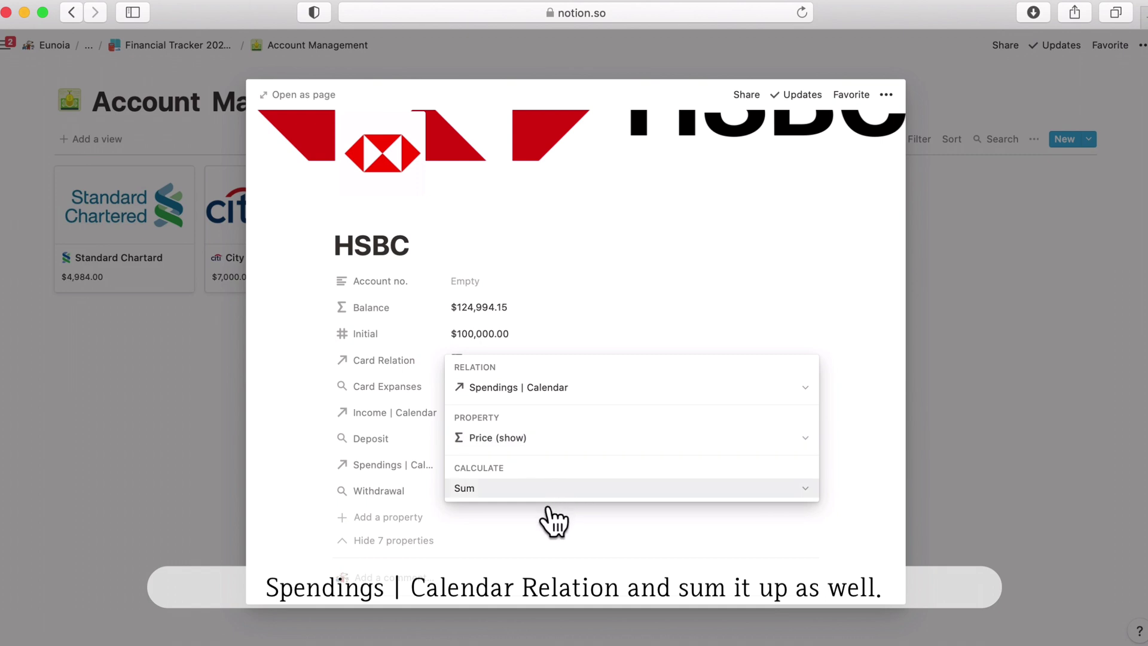
click(1050, 496)
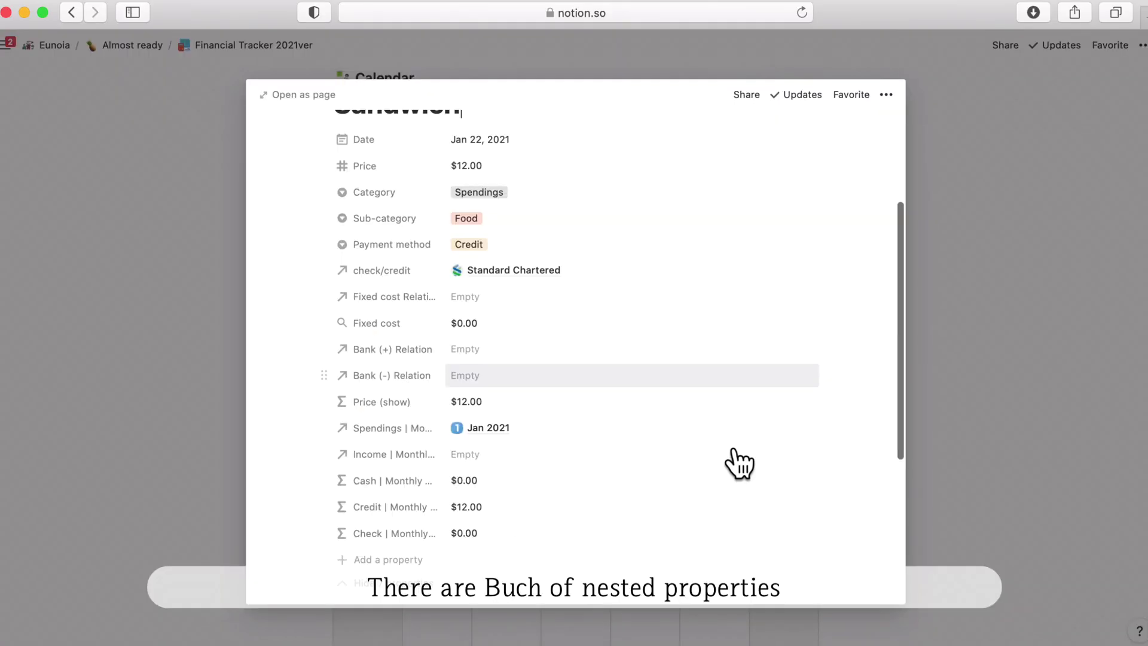
Step: Scroll through the Sandwich entry's Spendings | Monthly and Credit, Cash and Check rollups
scroll(657, 478, down, 3)
scroll(604, 461, up, 2)
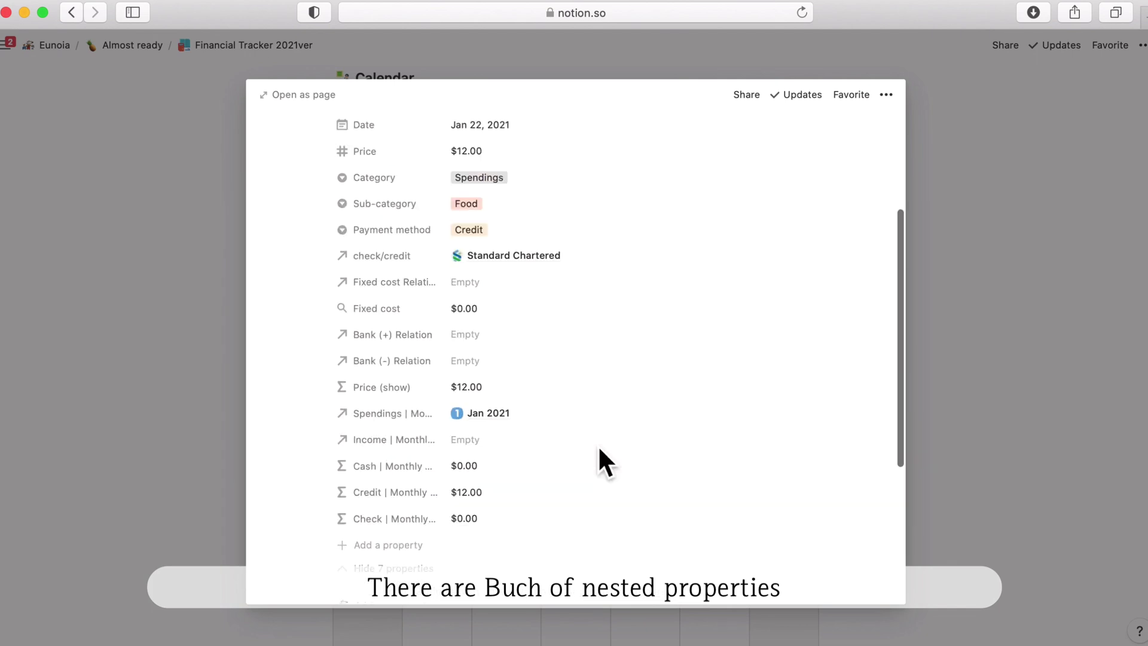
scroll(598, 445, up, 1)
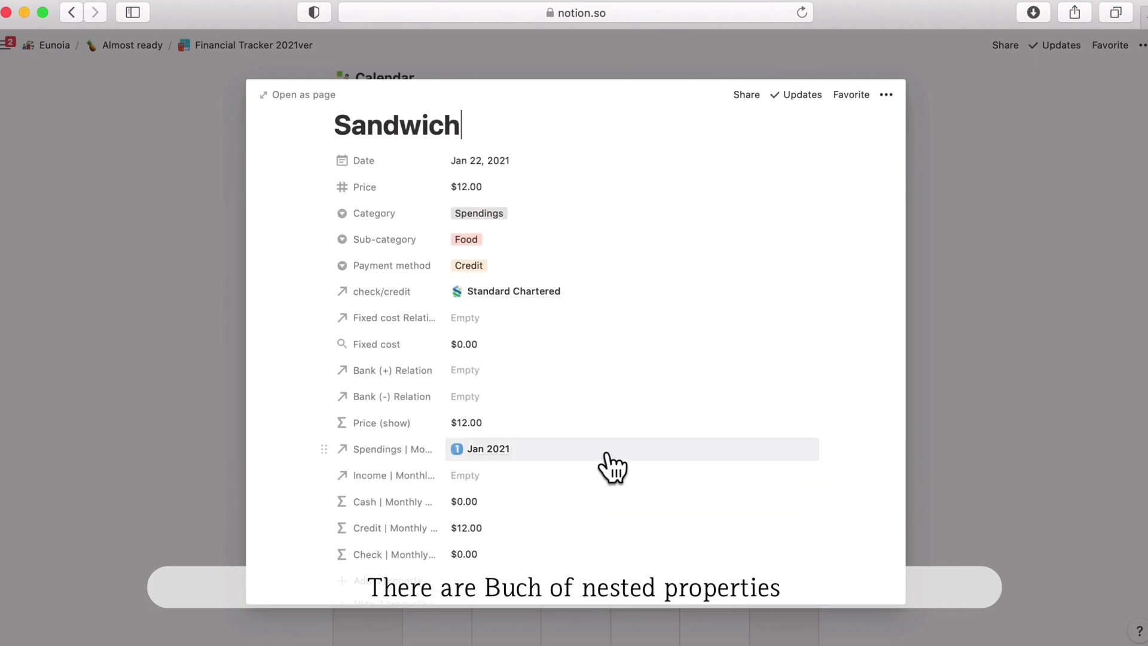
scroll(613, 470, up, 1)
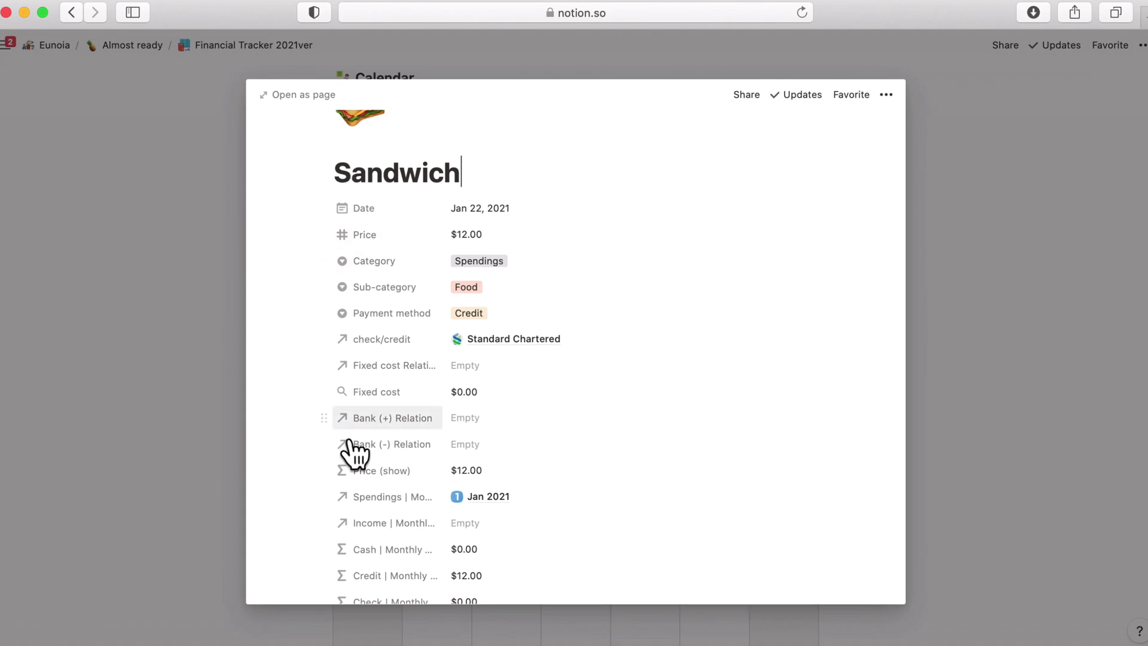
scroll(419, 454, down, 3)
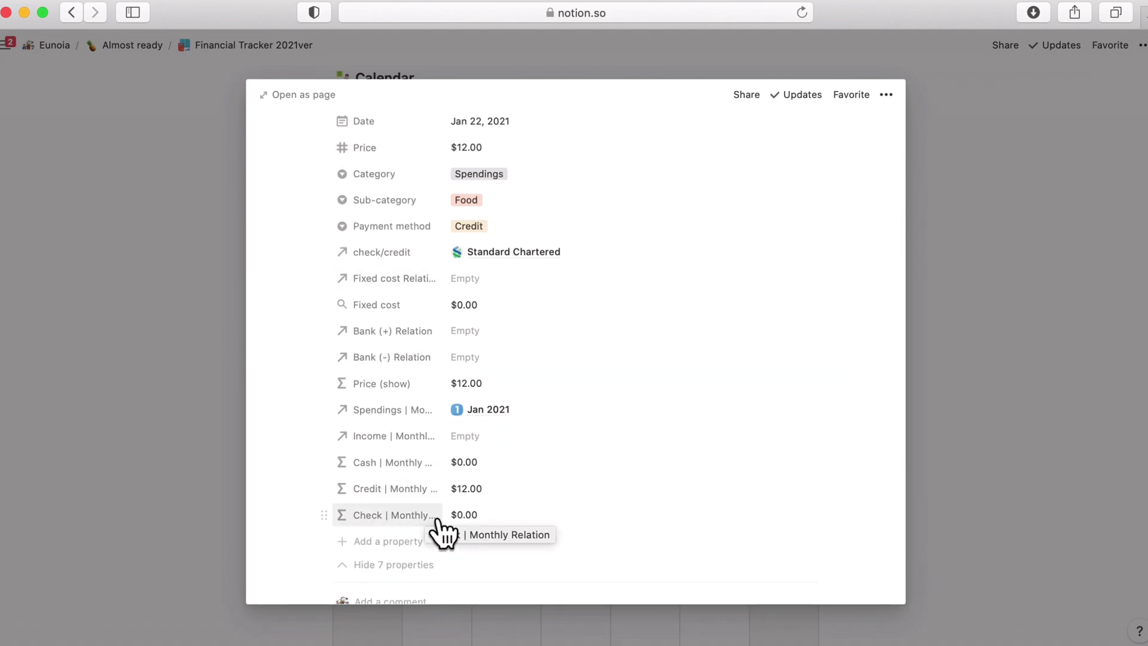
scroll(448, 256, up, 3)
scroll(448, 258, down, 1)
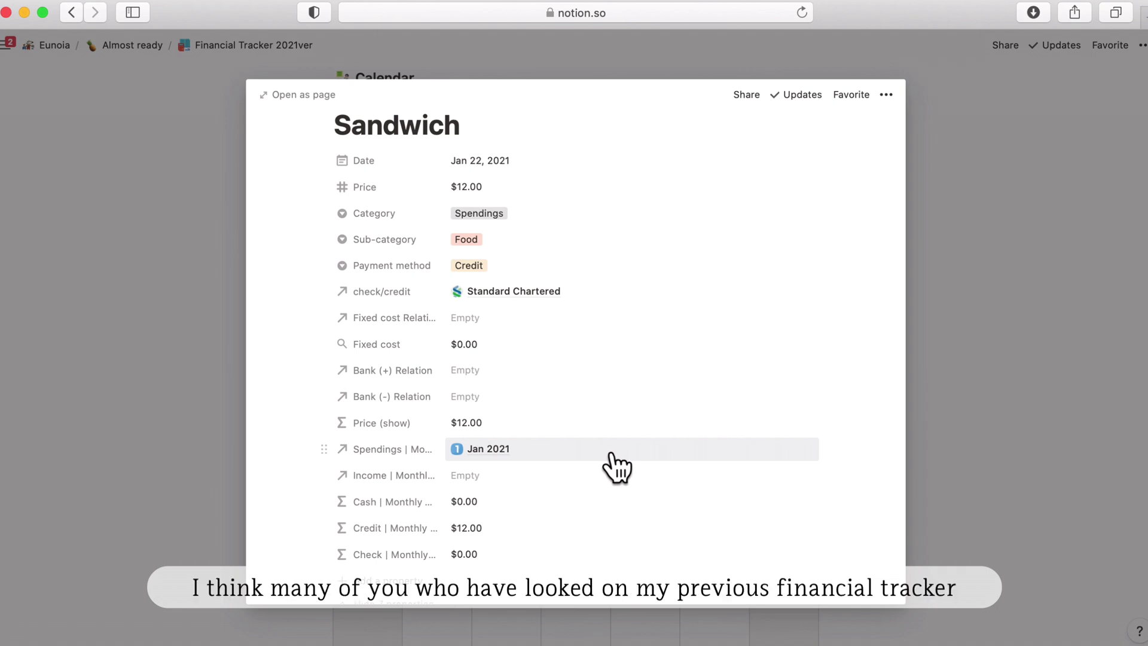
scroll(617, 463, up, 1)
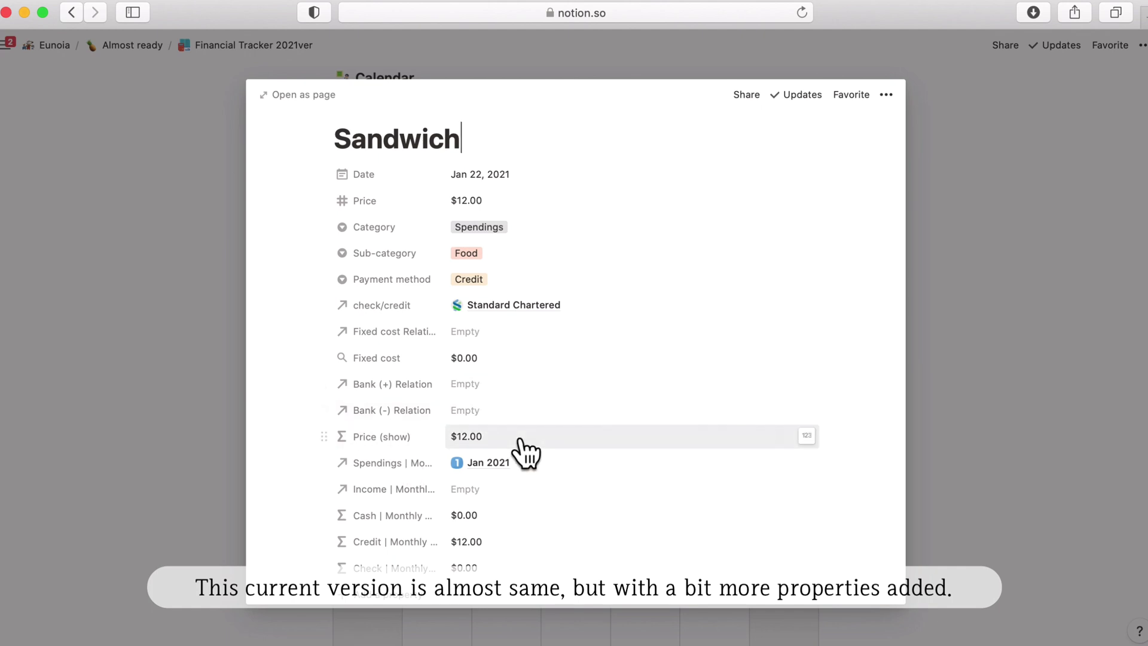
scroll(509, 451, down, 1)
scroll(496, 455, down, 6)
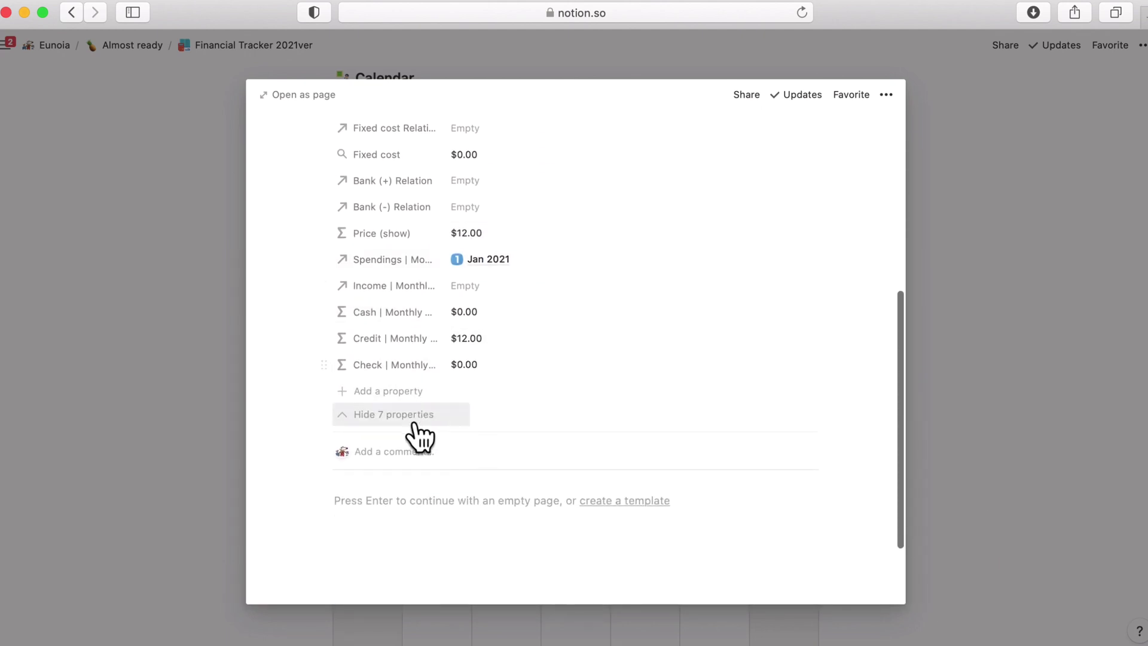
Step: Hide the Sandwich entry's seven extra properties, then expand them again
click(411, 416)
scroll(513, 320, up, 1)
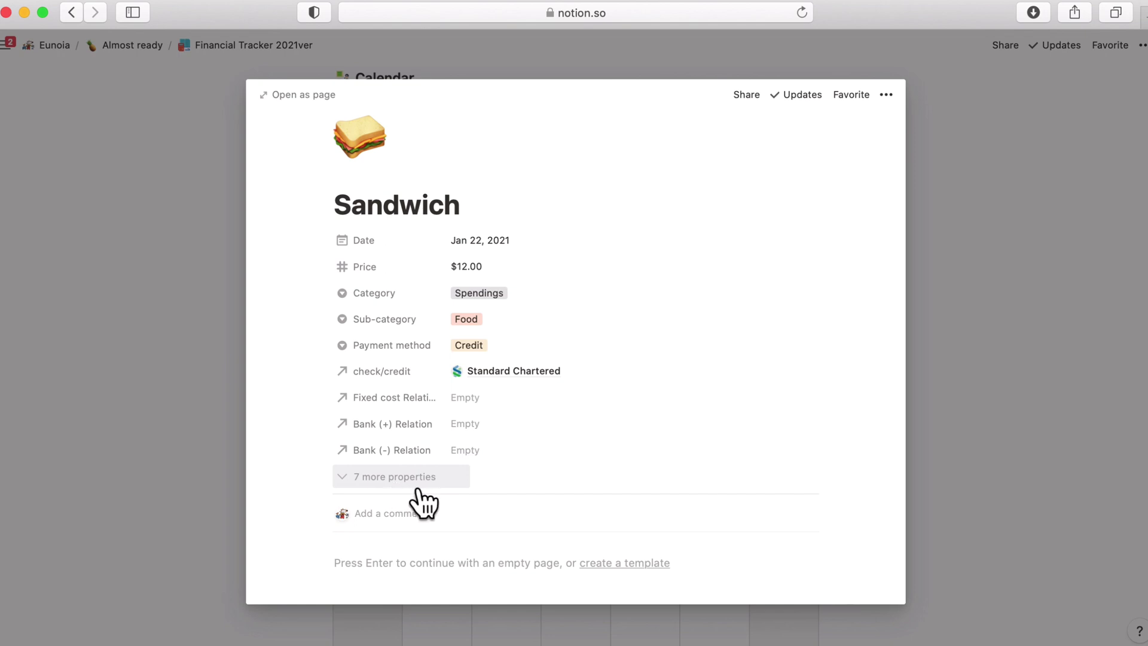
click(391, 486)
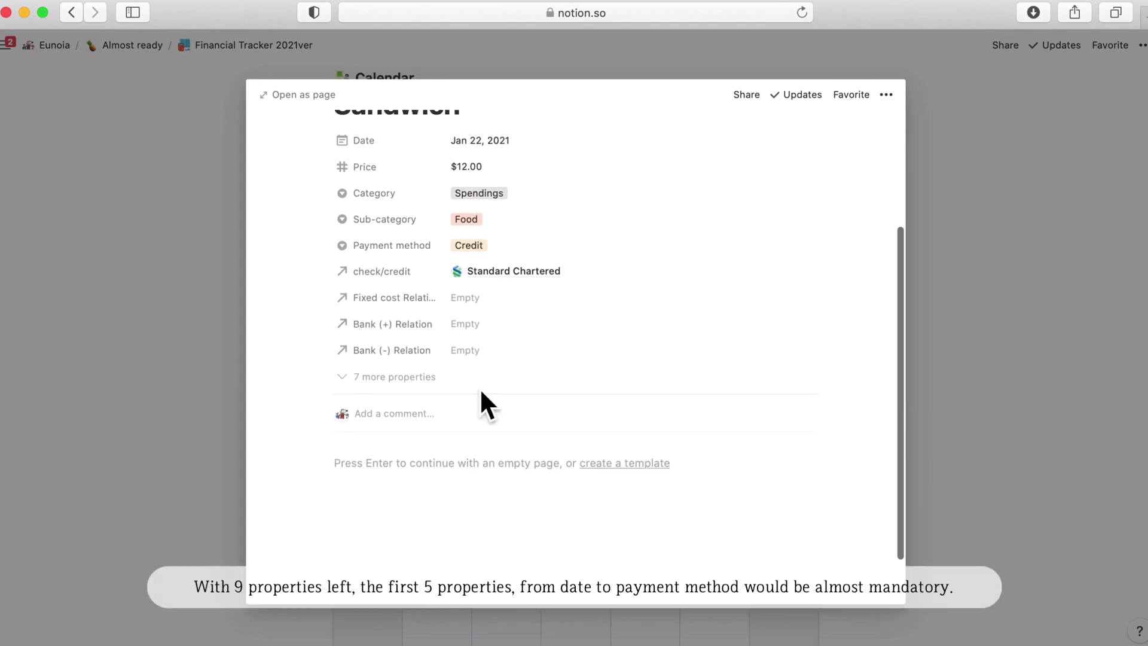
scroll(481, 392, up, 2)
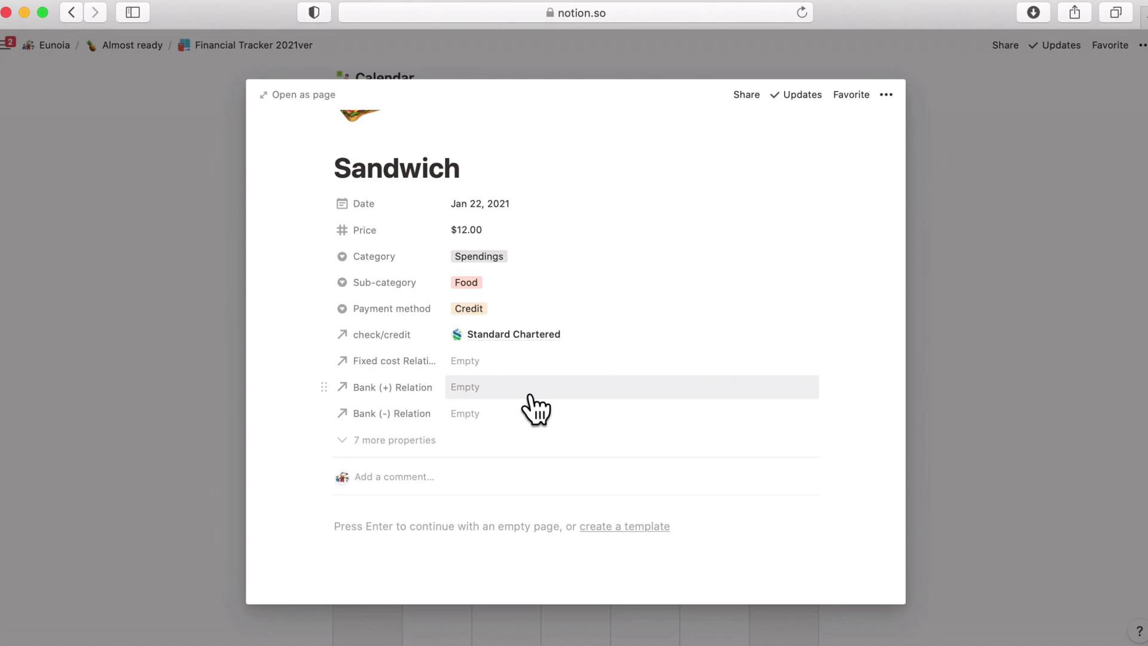
Step: Open the Jan 24 Salary entry and switch its Fixed cost rollup to Show original ($25,000.00)
key(Escape)
click(383, 513)
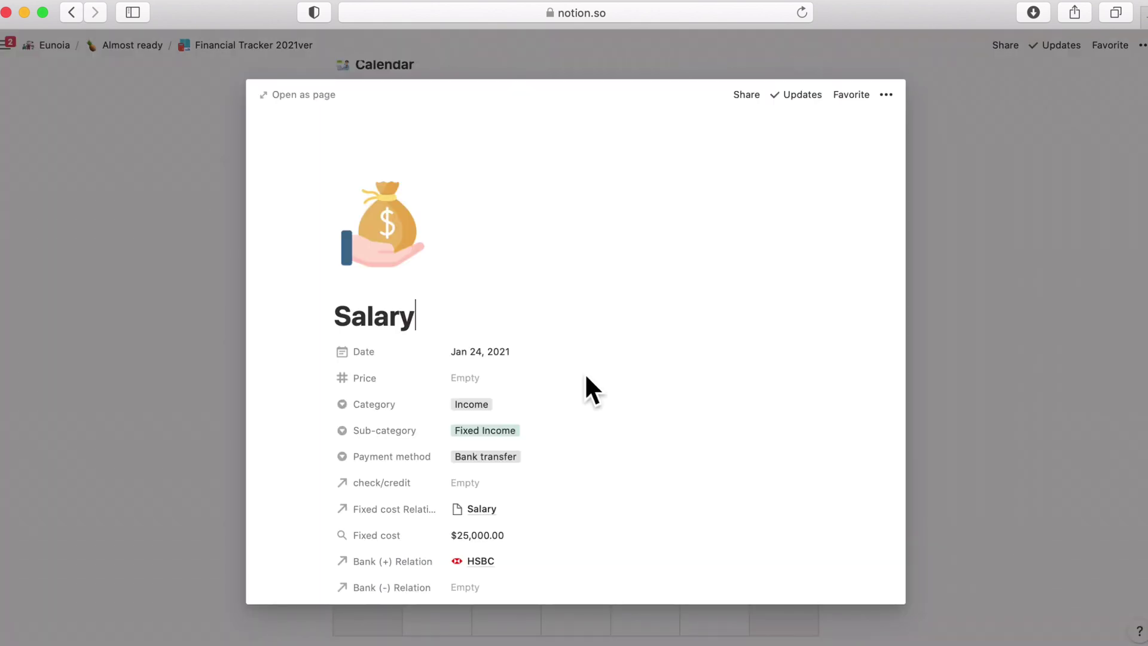
scroll(586, 378, down, 3)
scroll(592, 386, up, 1)
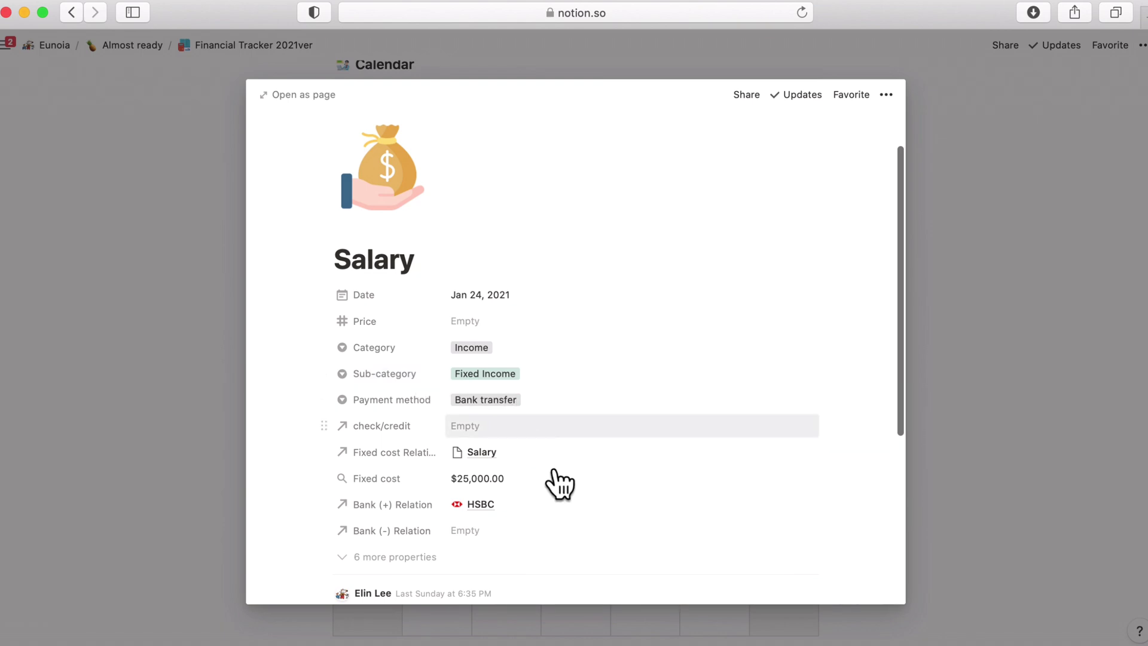
scroll(730, 561, down, 1)
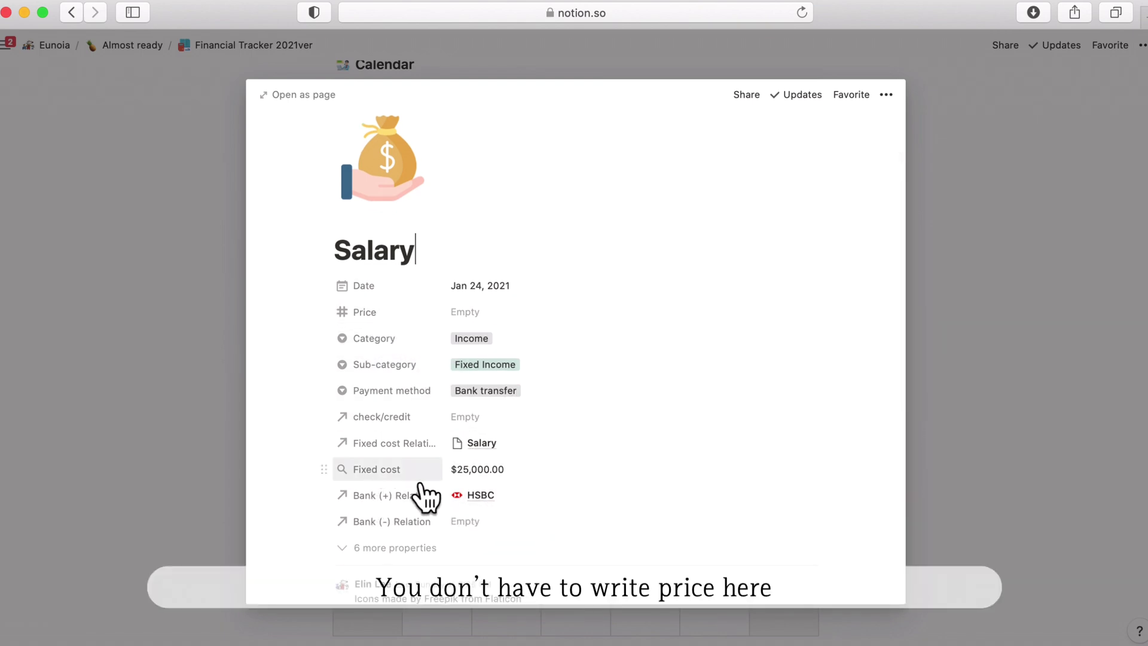
click(504, 473)
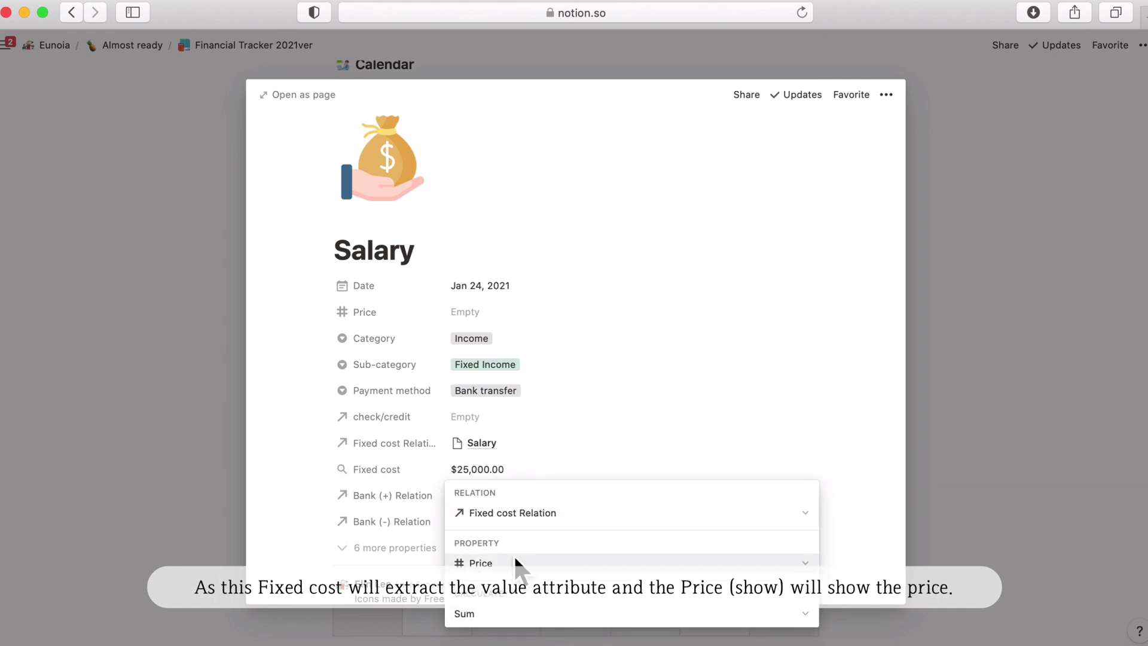
click(559, 618)
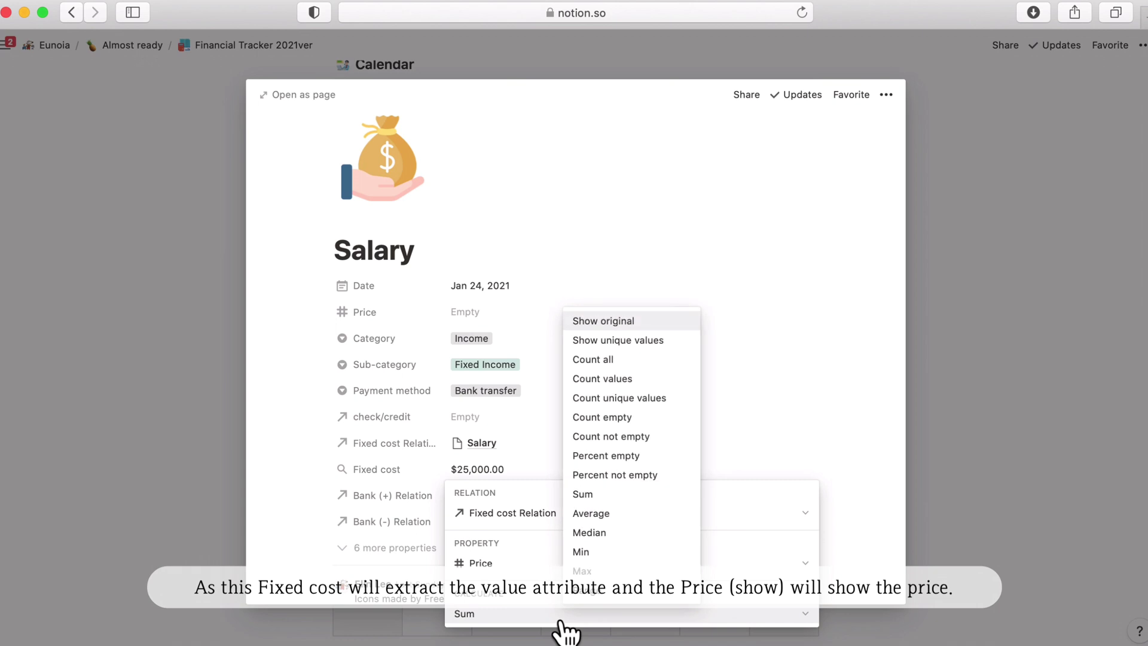
click(608, 325)
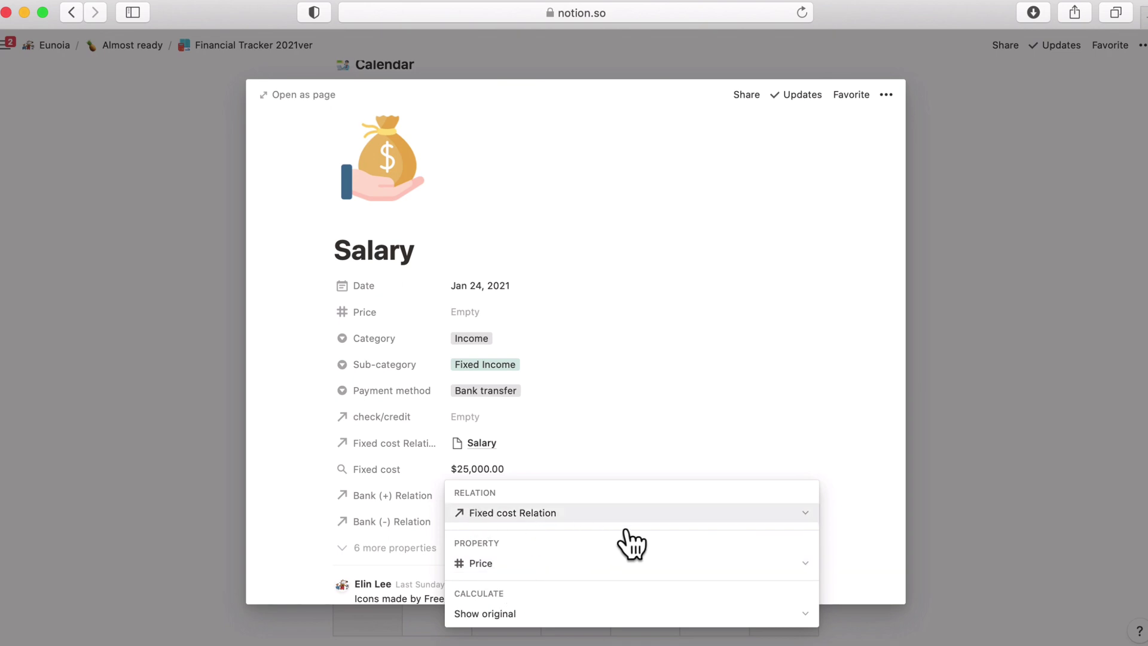
Step: Confirm the Salary entry's Sub-category is Fixed Income and Payment method is Bank transfer
click(636, 443)
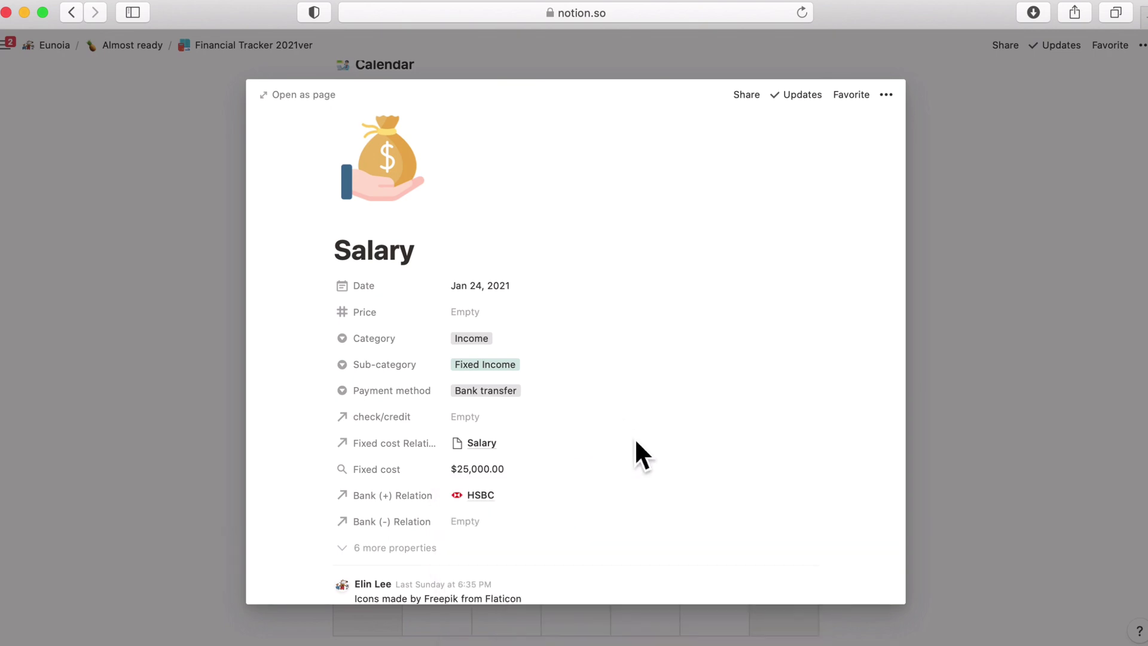
click(519, 380)
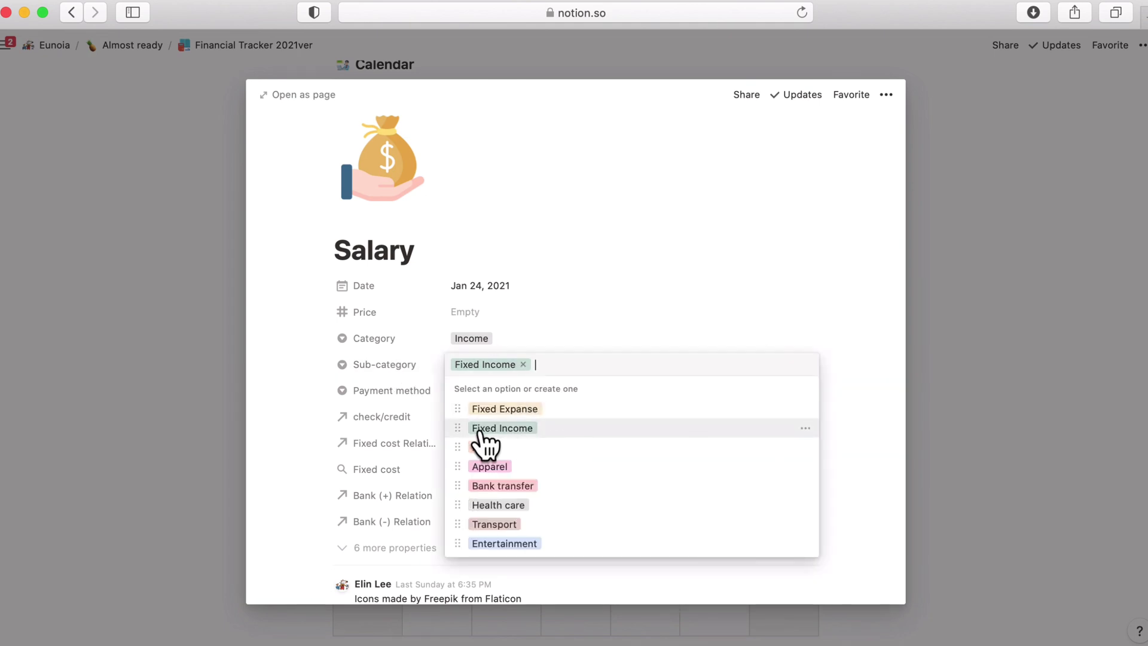
click(557, 304)
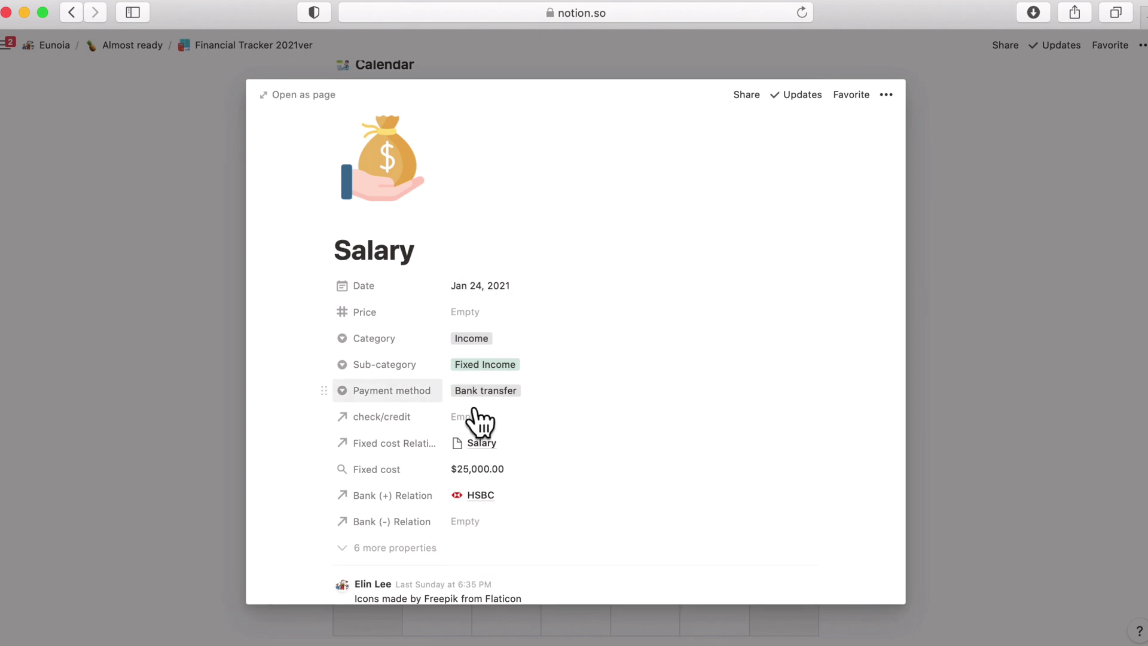
click(535, 413)
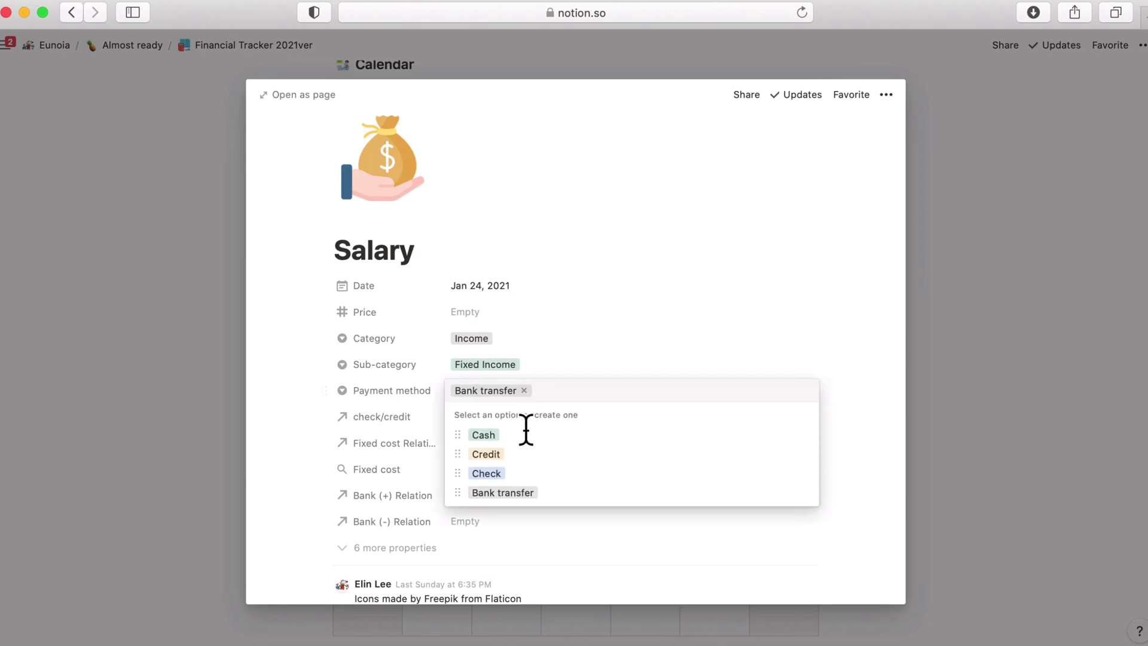
key(Escape)
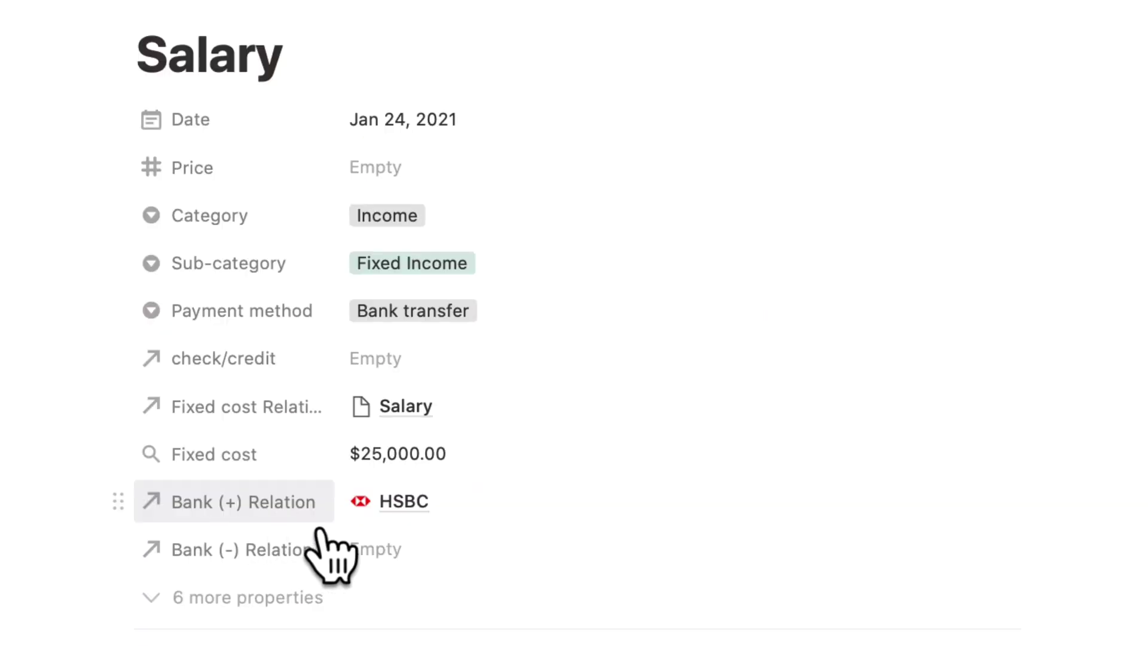
Step: Confirm Bank (+) links to HSBC, then bring up the Fixed cost Relation property settings
click(407, 513)
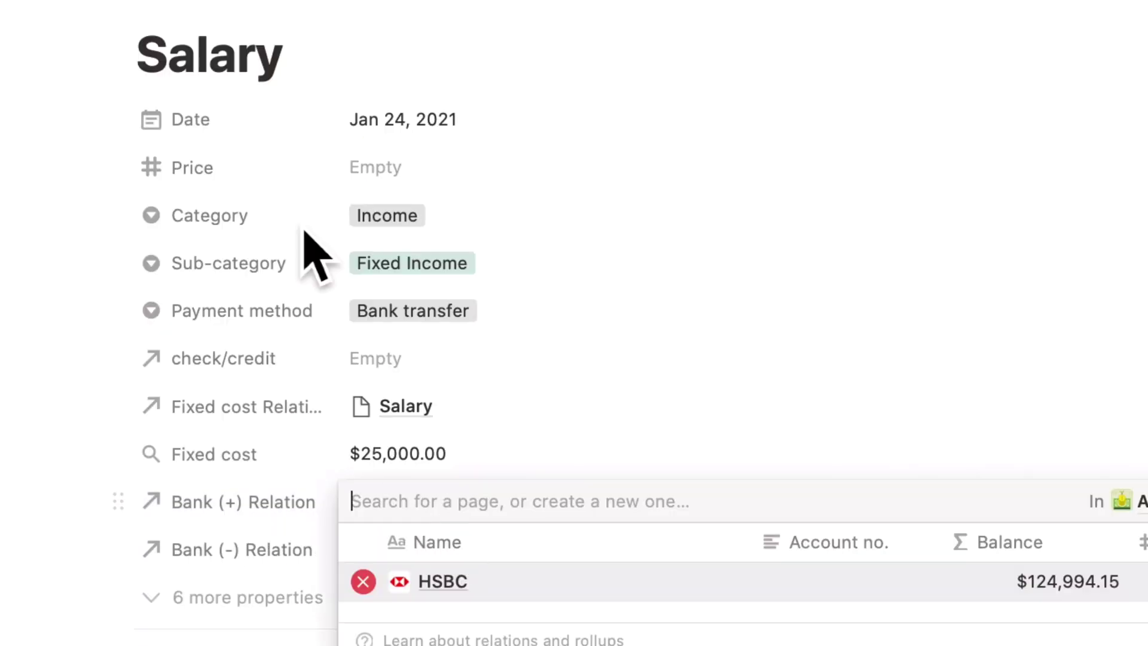
click(346, 151)
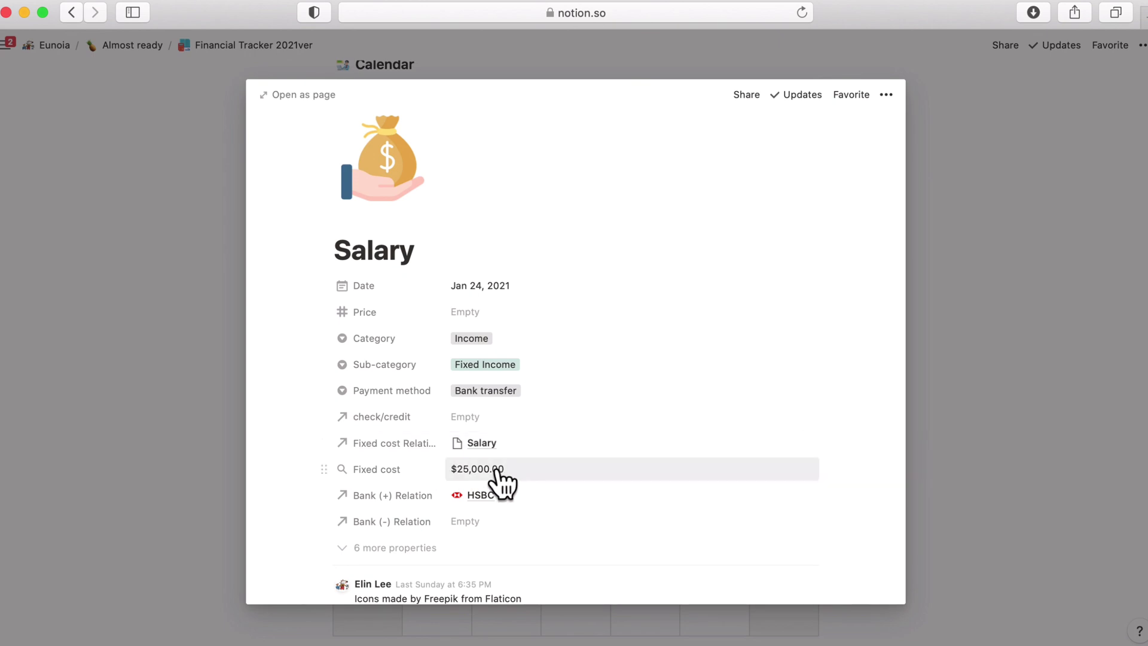
click(402, 453)
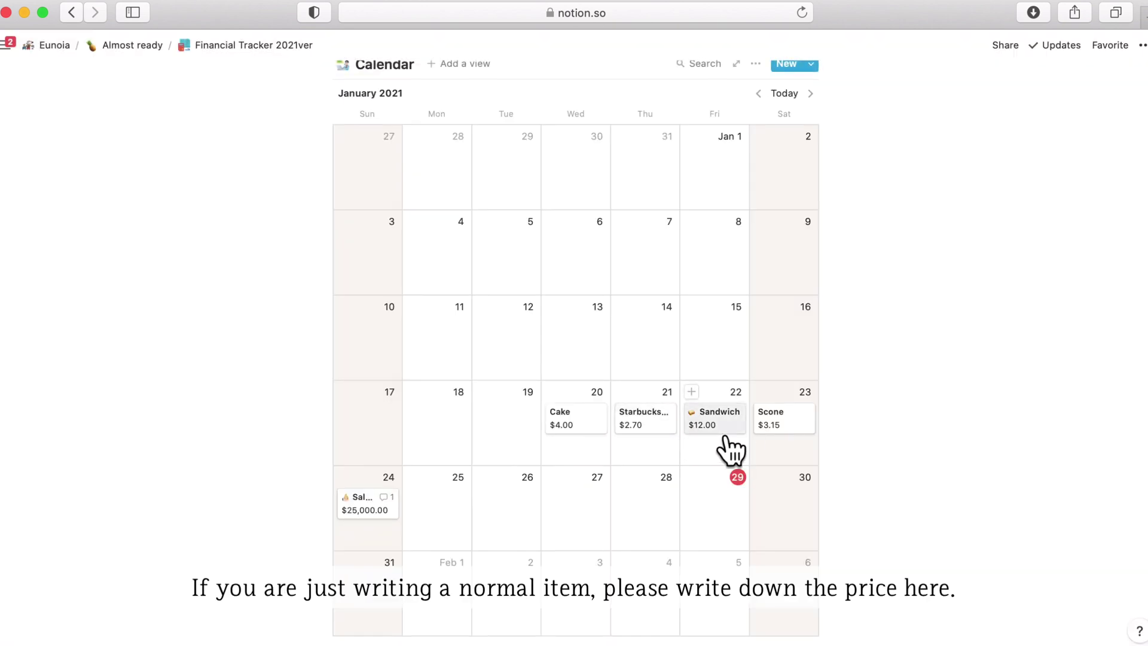
Step: Open the Sandwich entry from the calendar and confirm its Payment method is Credit
click(721, 429)
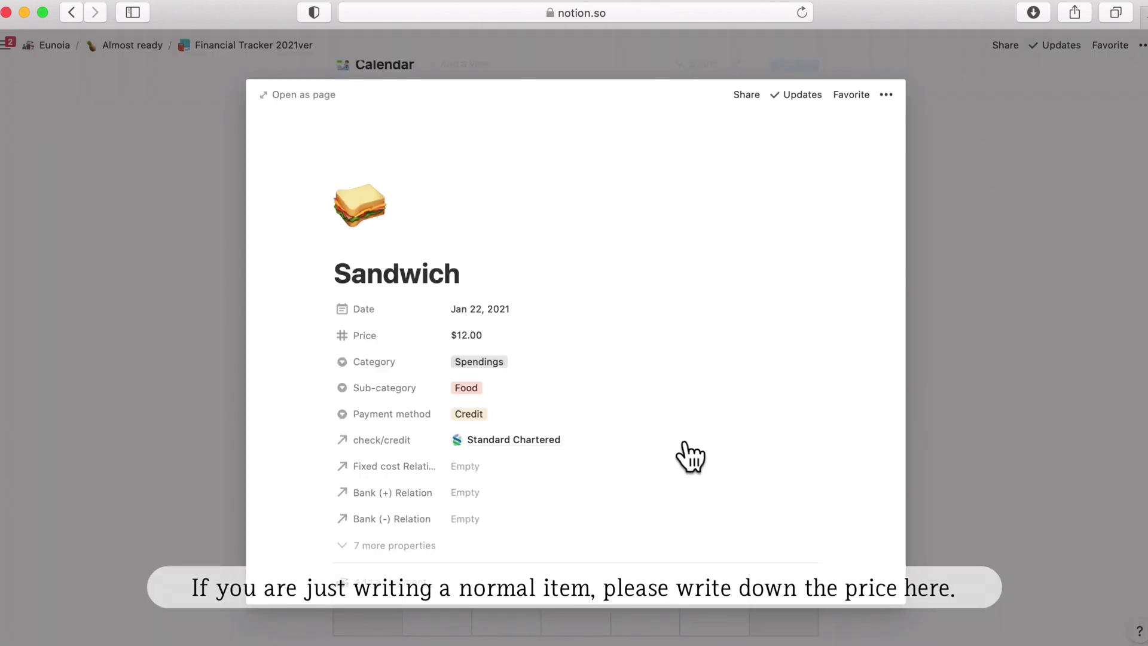
scroll(559, 454, down, 1)
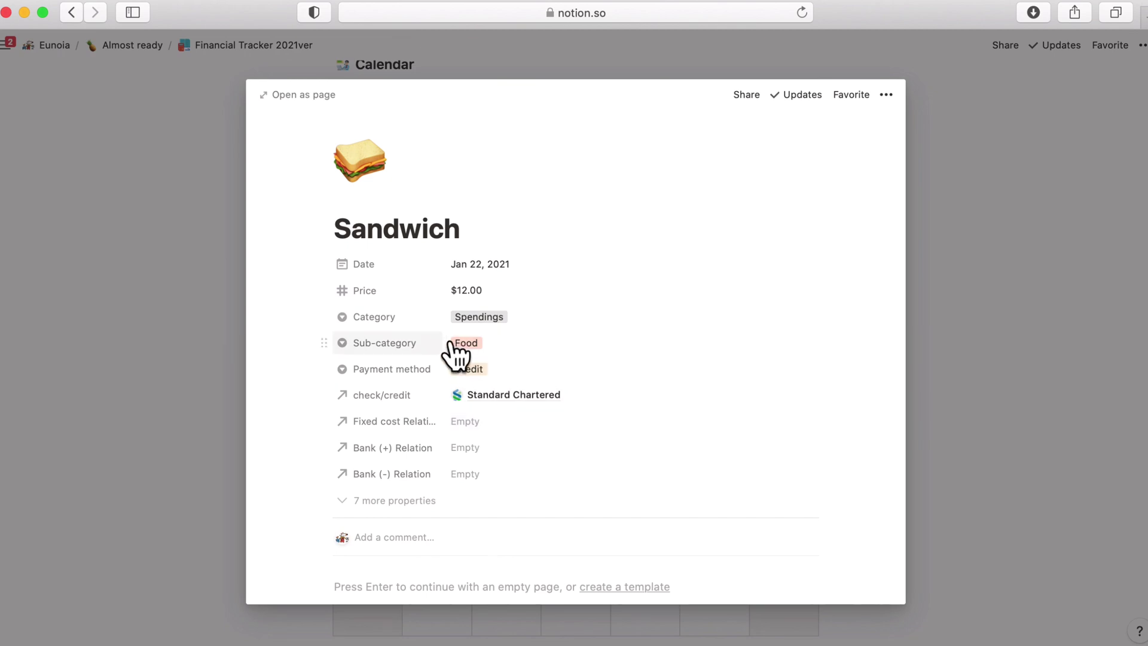
click(472, 369)
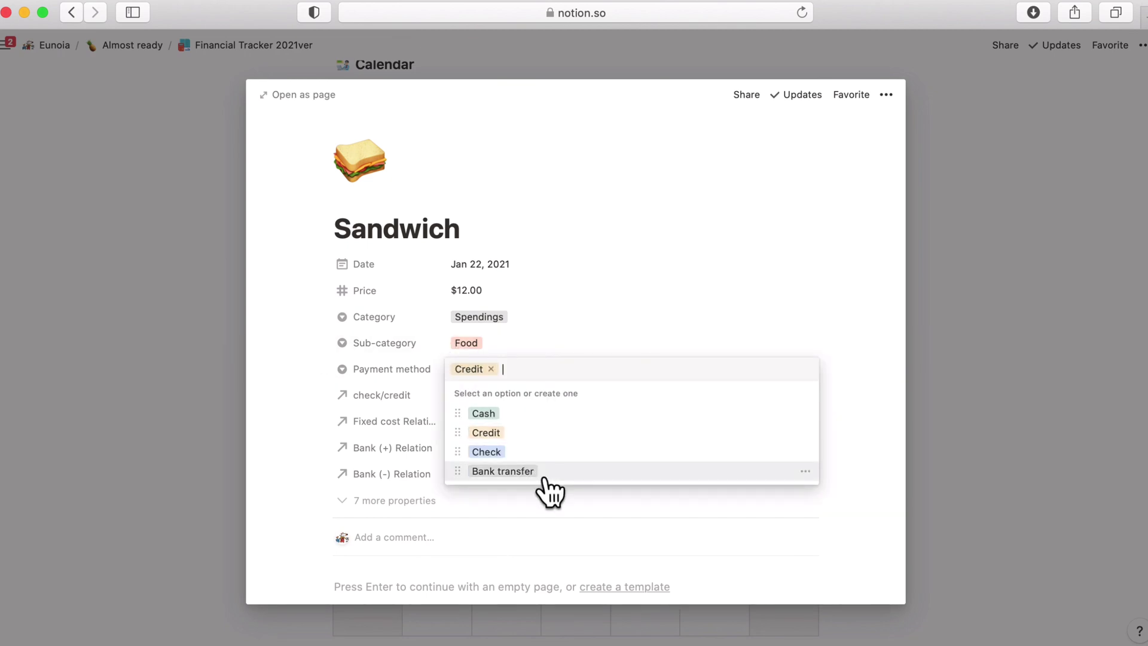
click(569, 254)
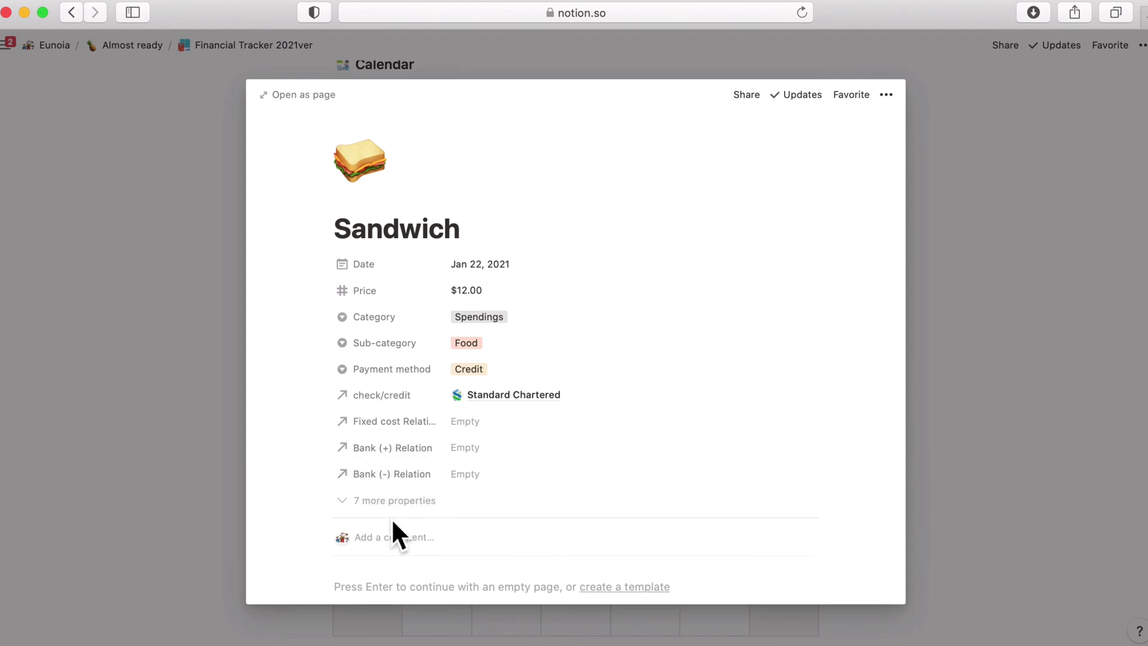
Step: Reveal the Sandwich entry's 7 hidden properties, showing Price (show) at $12.00
scroll(448, 496, down, 1)
click(431, 478)
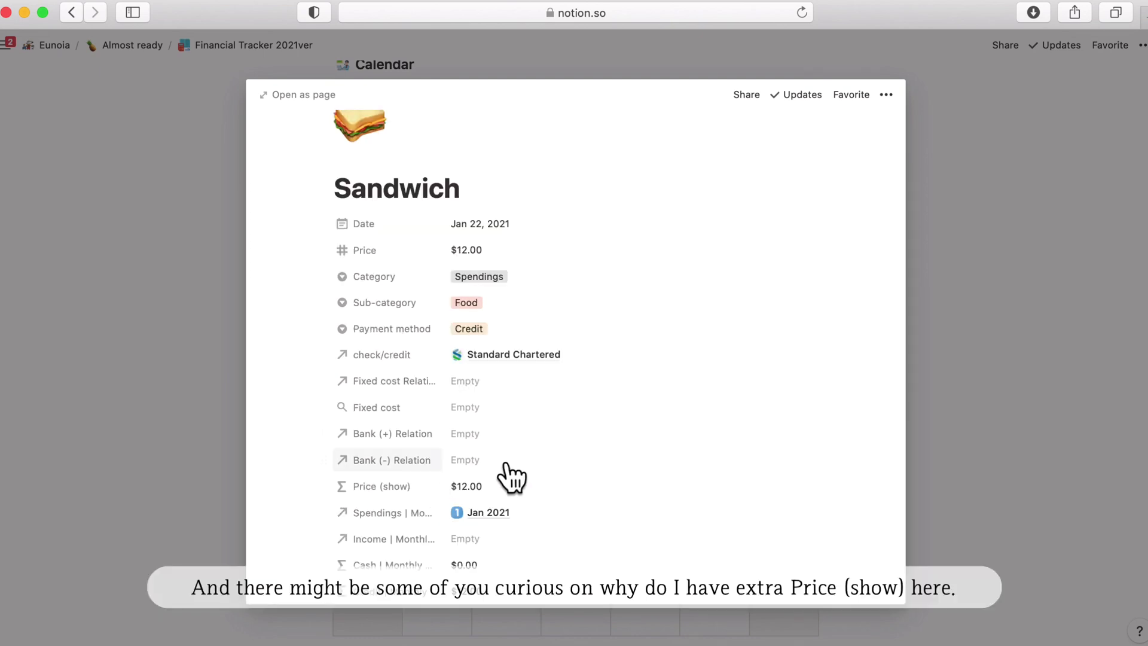
scroll(546, 468, down, 2)
scroll(562, 468, down, 1)
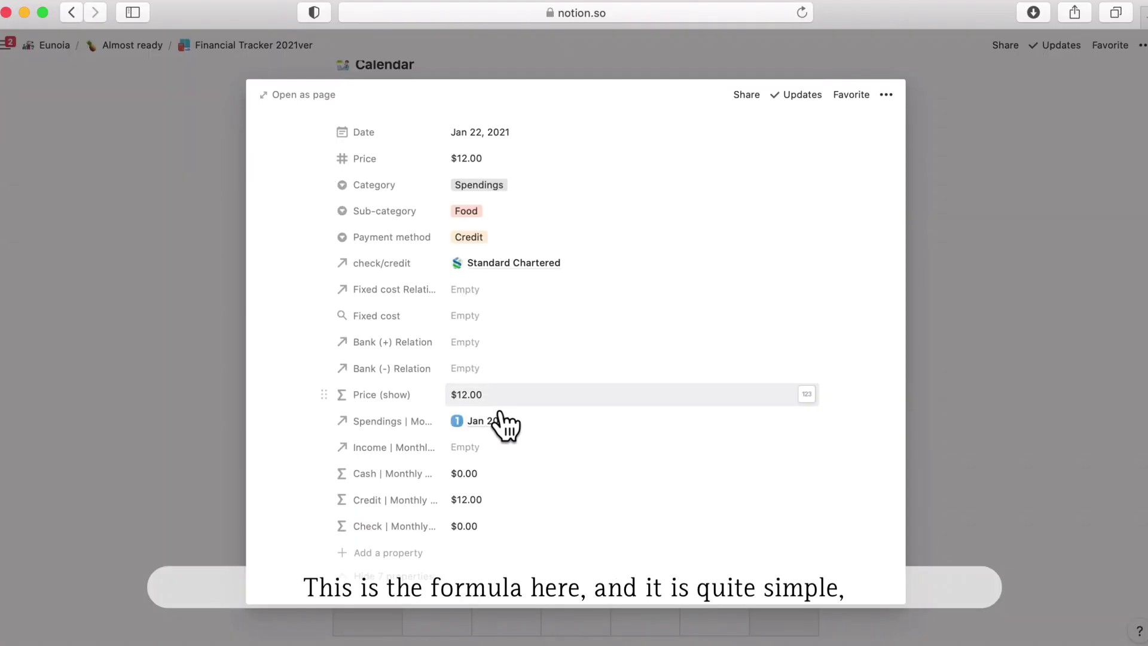
Step: Inspect the Price (show) if() formula: the empty Fixed cost check, Price, and toNumber parts
click(501, 410)
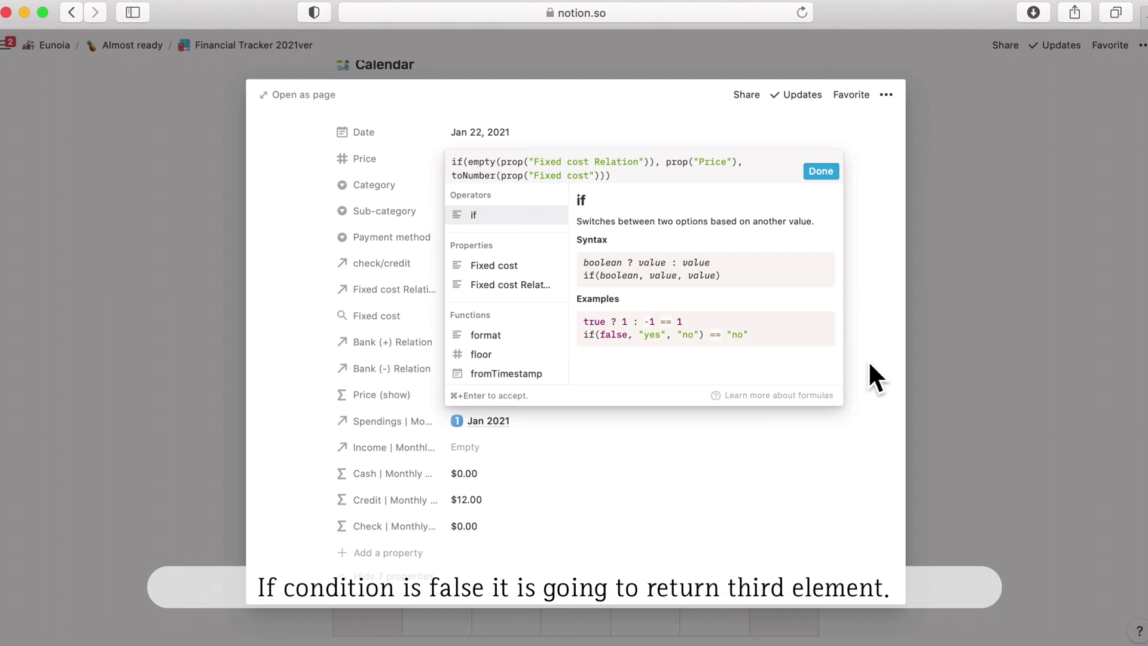
key(Right)
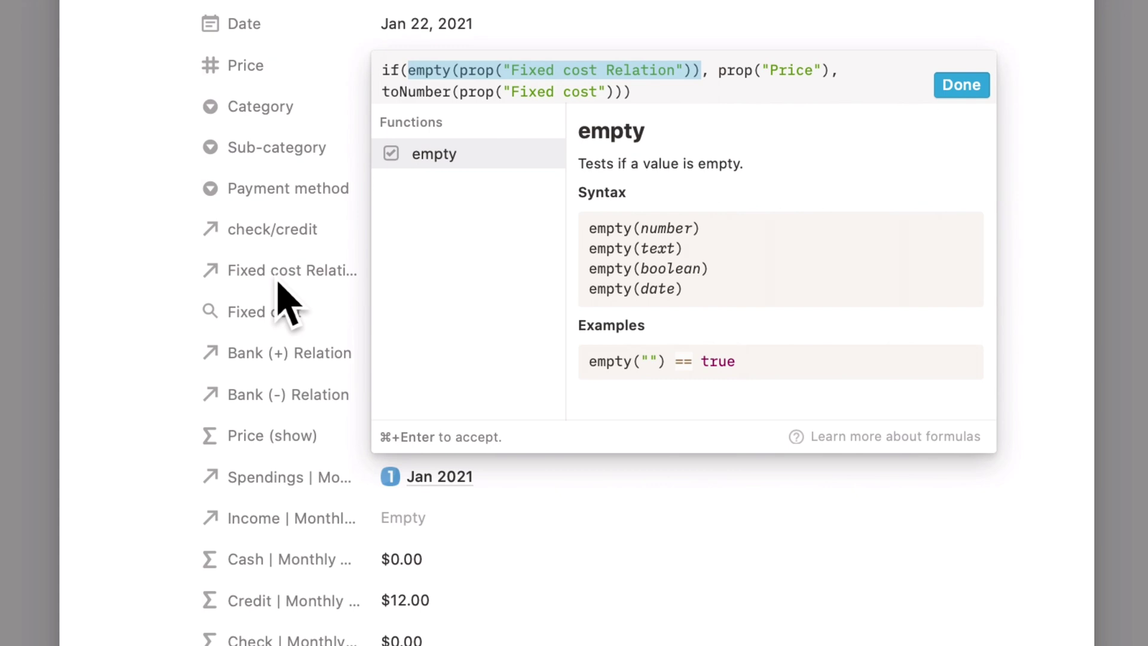
drag(719, 70, 837, 92)
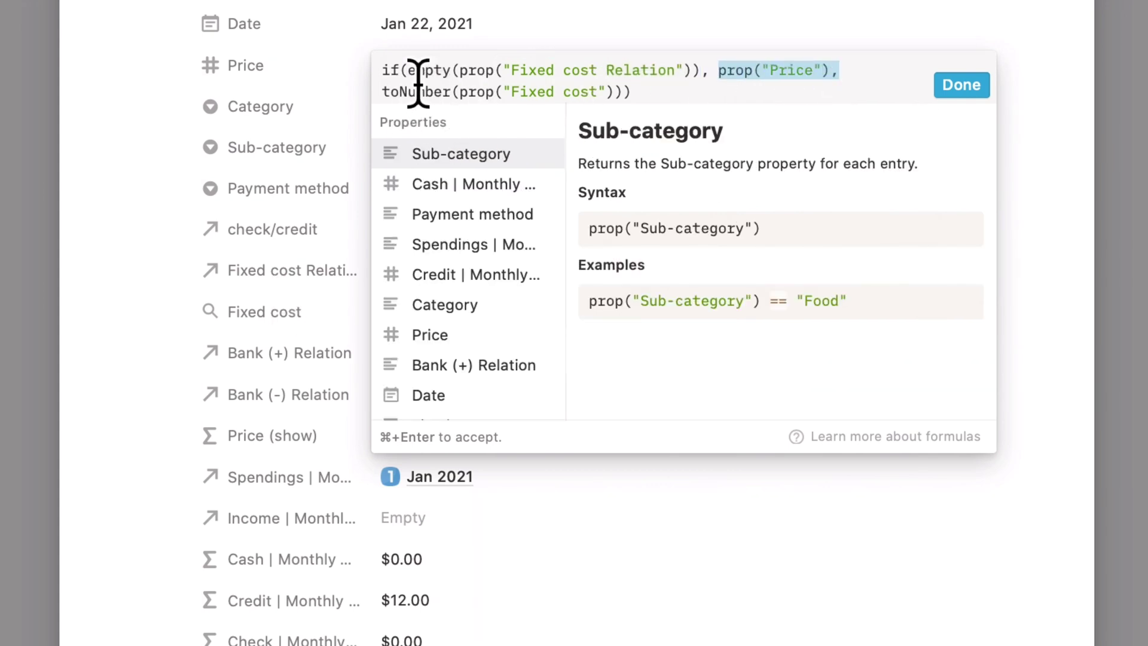
drag(410, 74, 707, 87)
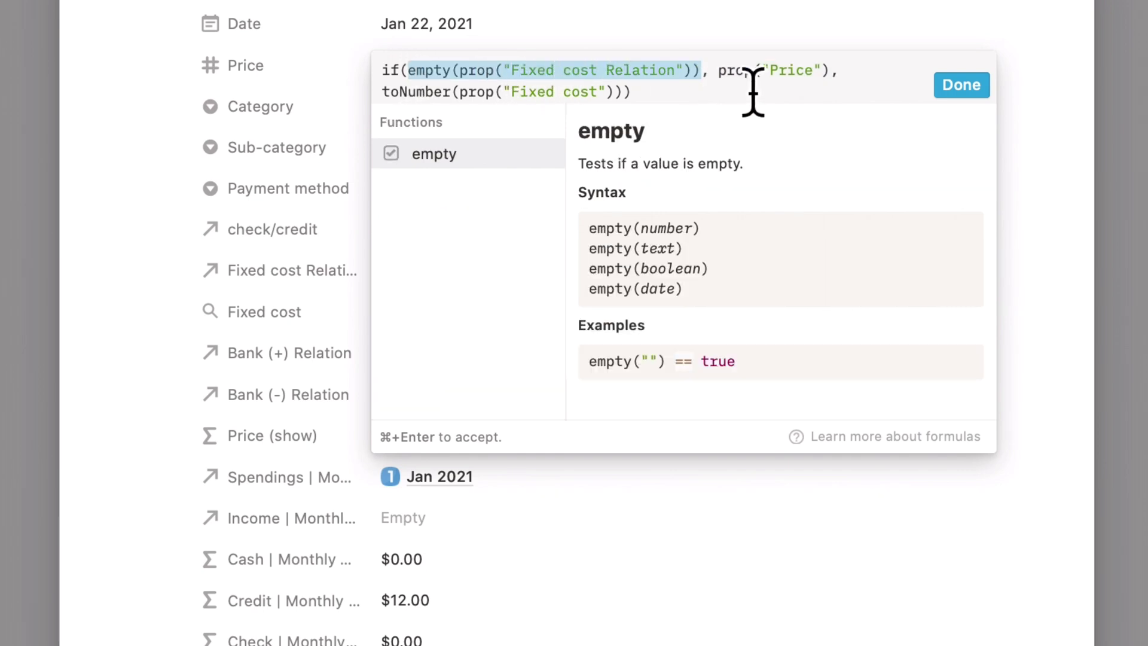
drag(387, 98, 626, 106)
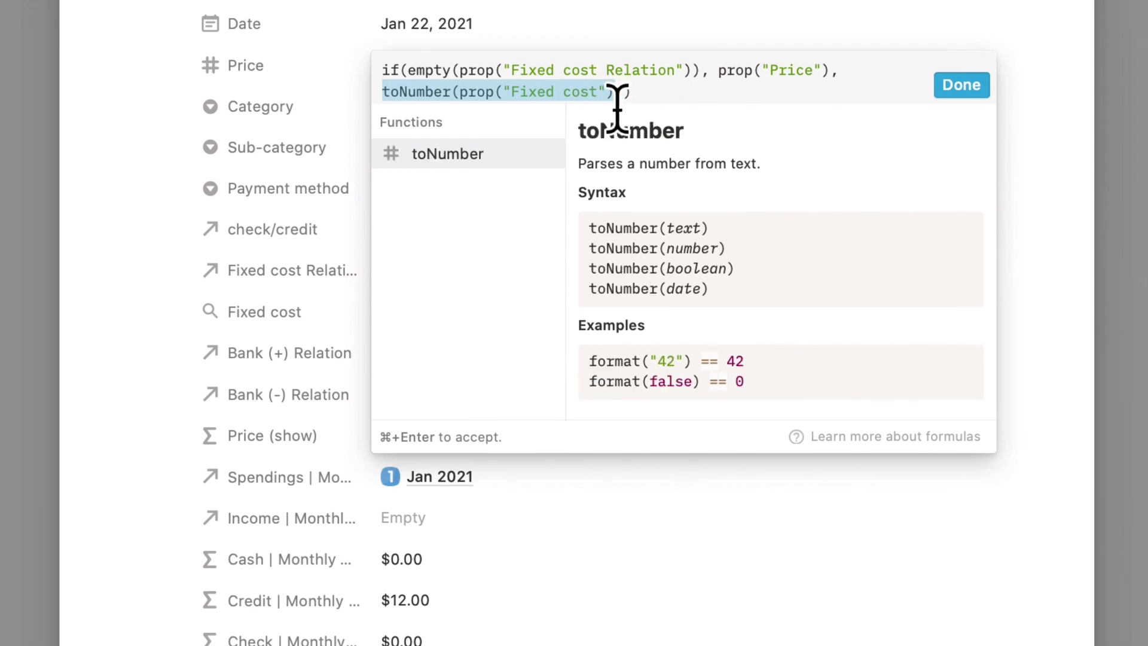
key(Escape)
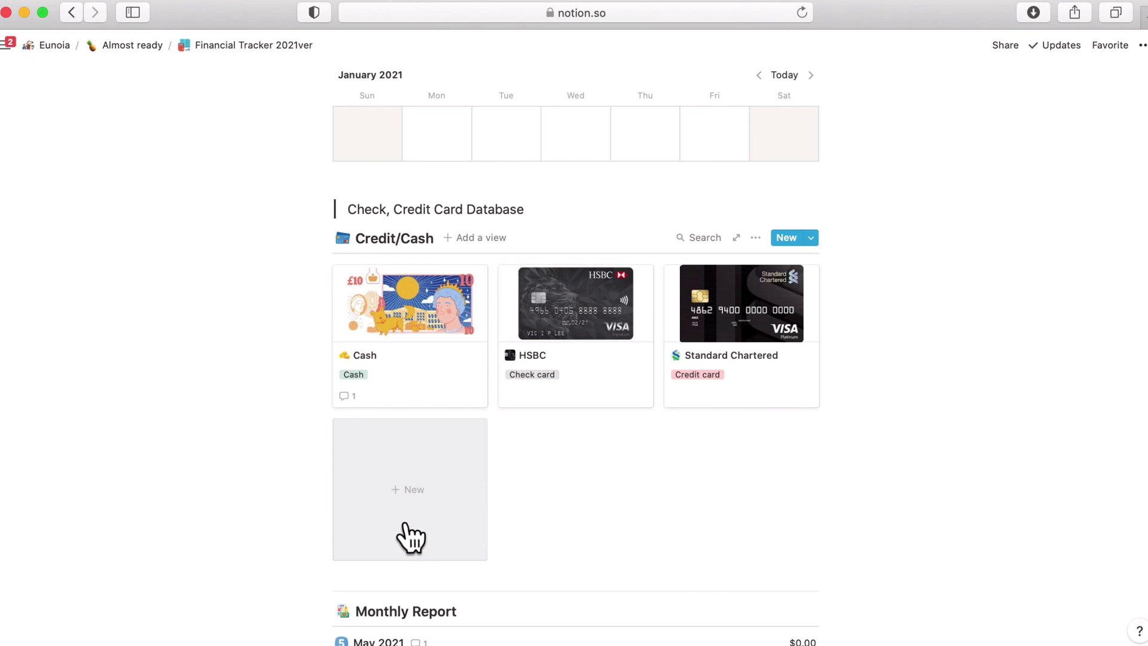
Step: Review the Cash card's properties, then open the HSBC card in the Credit/Cash gallery
click(494, 392)
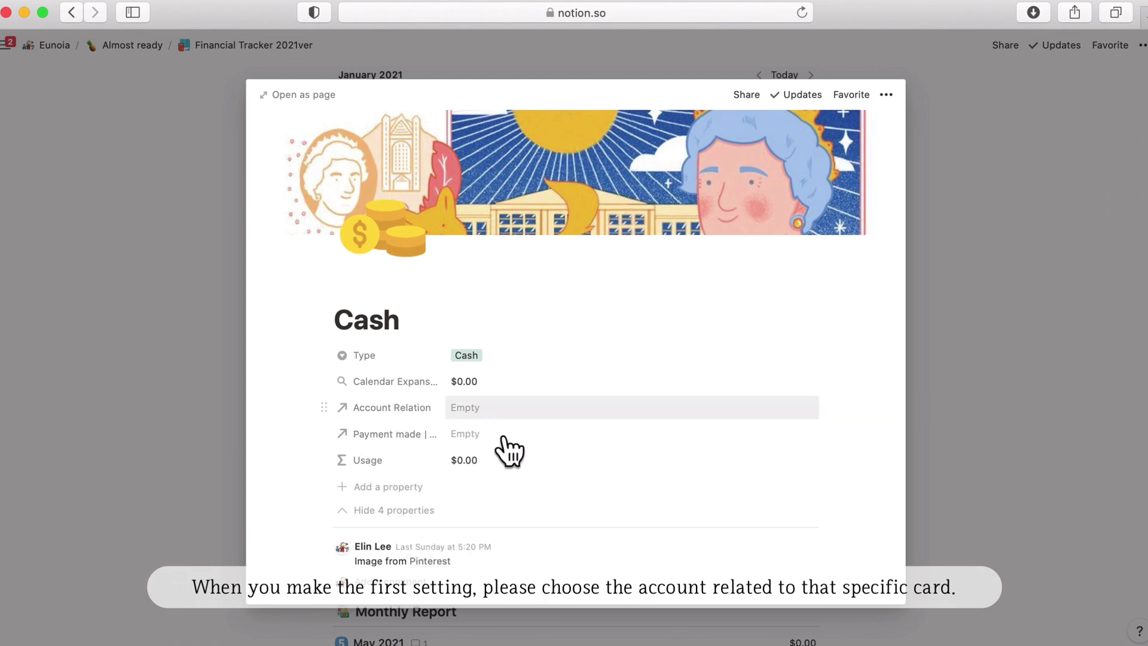
click(1102, 477)
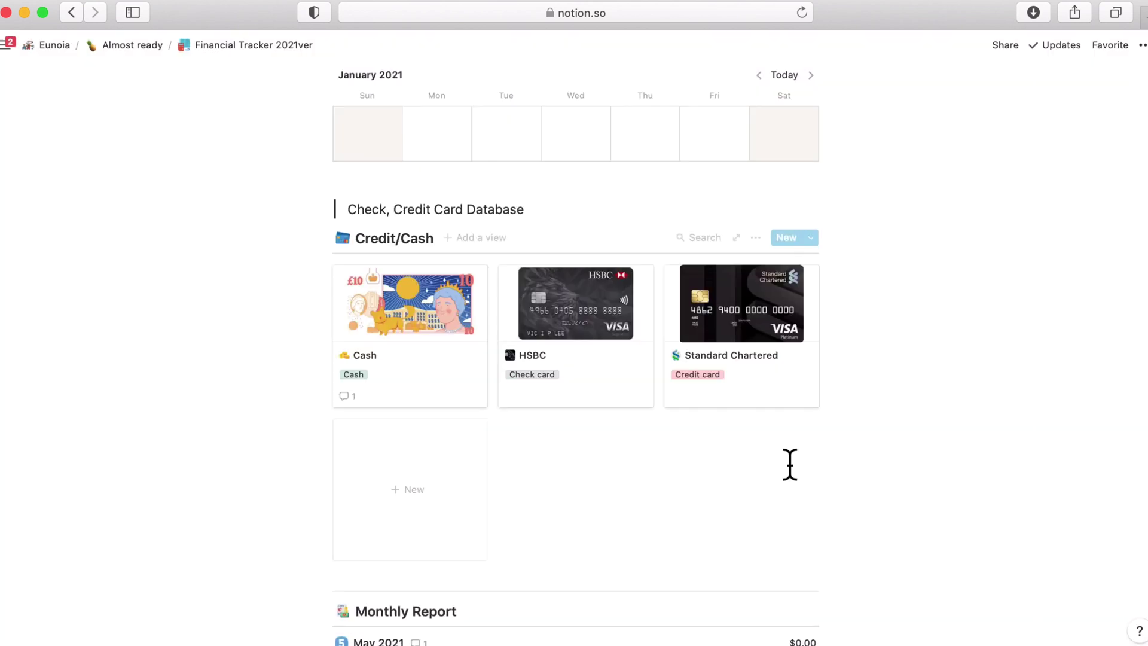
click(623, 380)
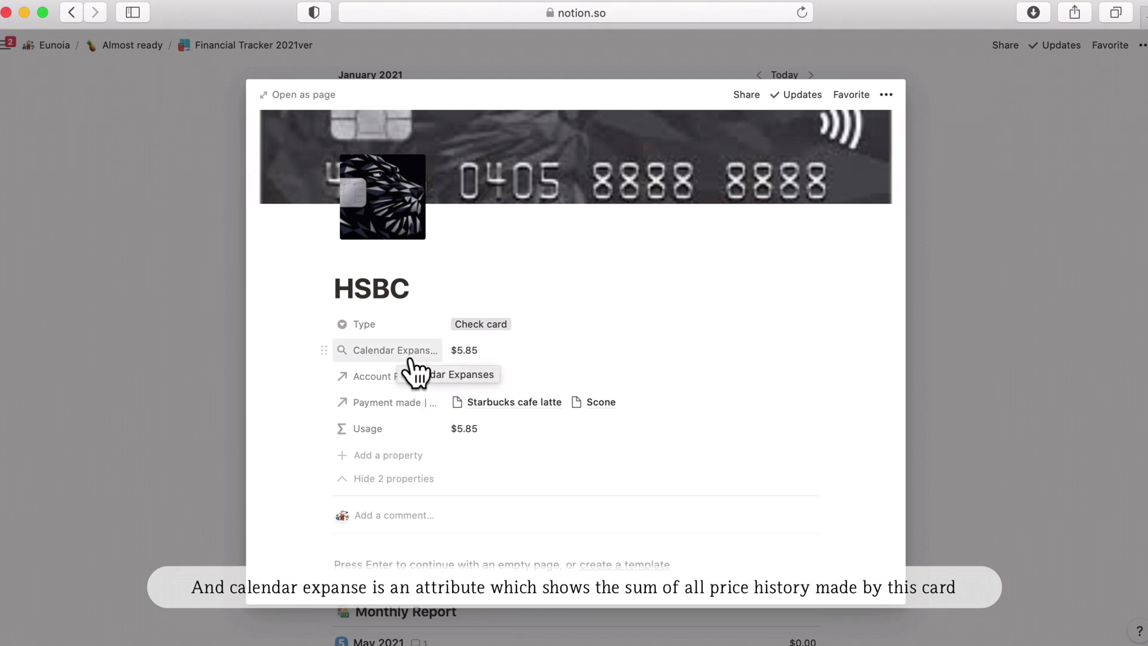
Step: Check the HSBC card's Calendar Expanses rollup, then close it and open the Starbucks cafe latte entry
click(538, 350)
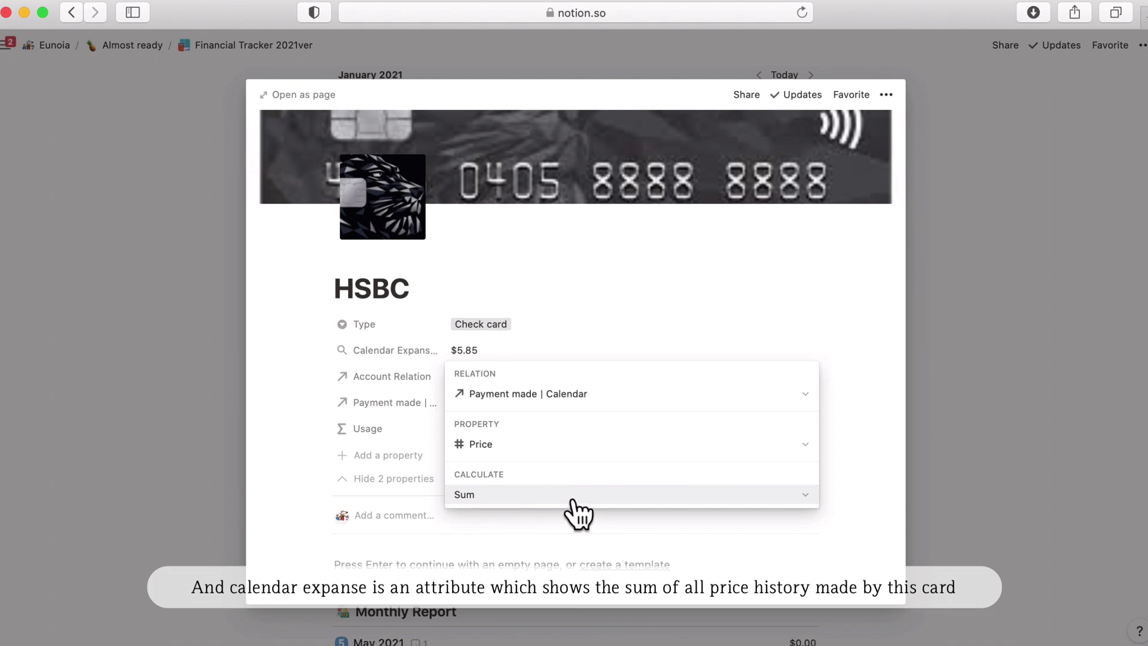
key(Escape)
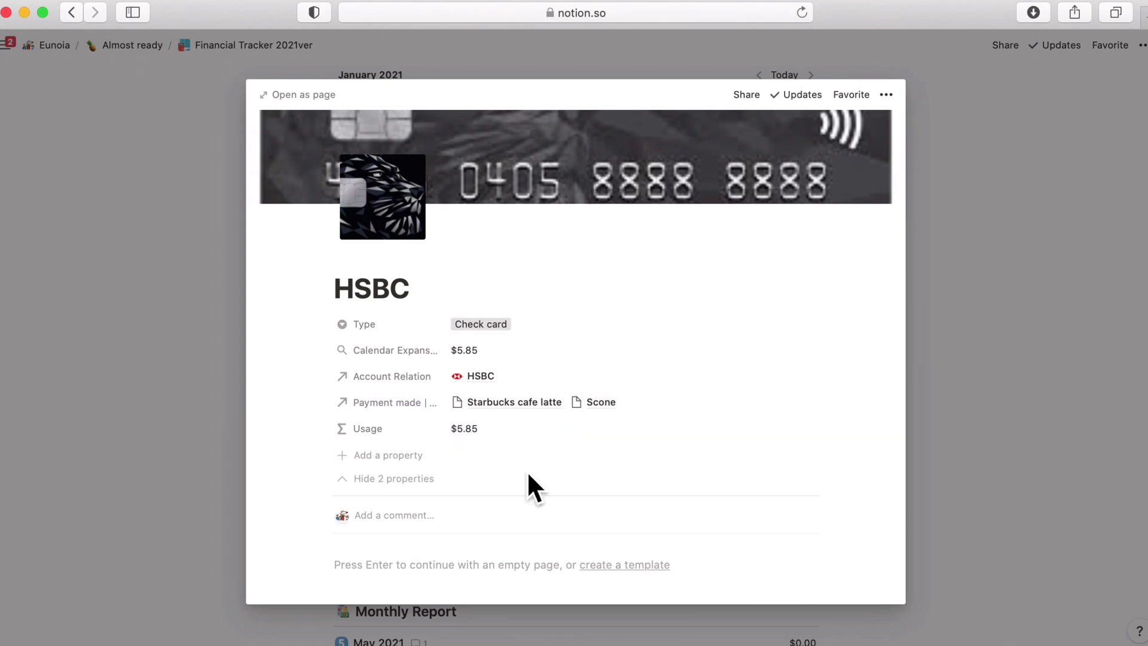
click(927, 506)
click(642, 408)
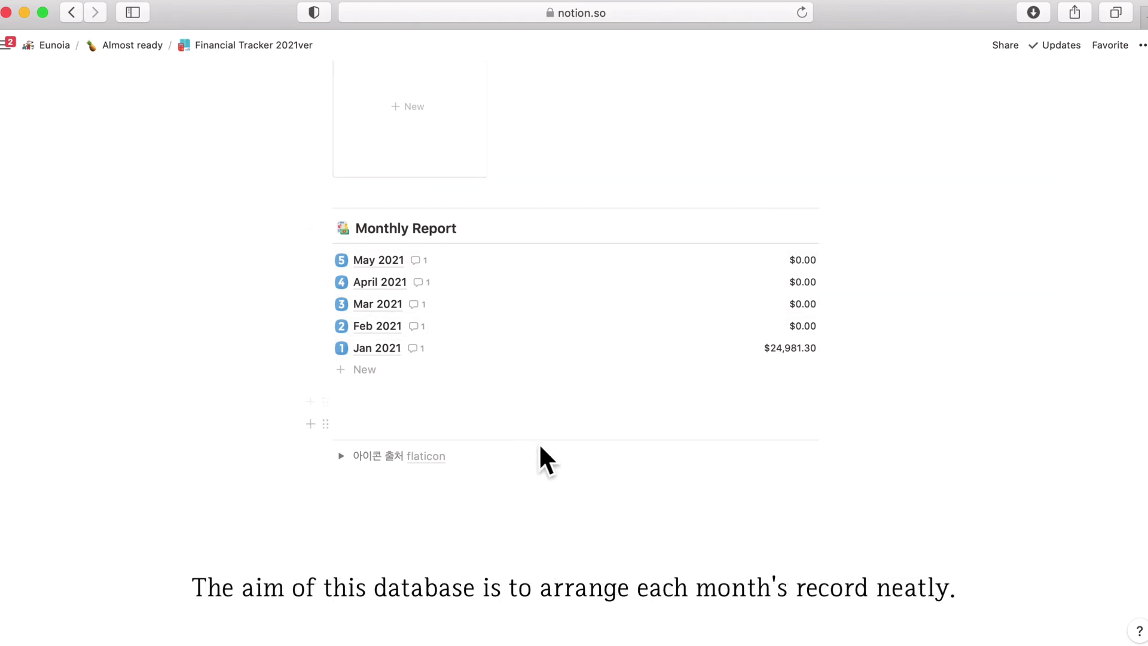
Step: Open the Jan 2021 report and view its linked expenses: Cake, Sandwich and Starbucks cafe latte
click(399, 356)
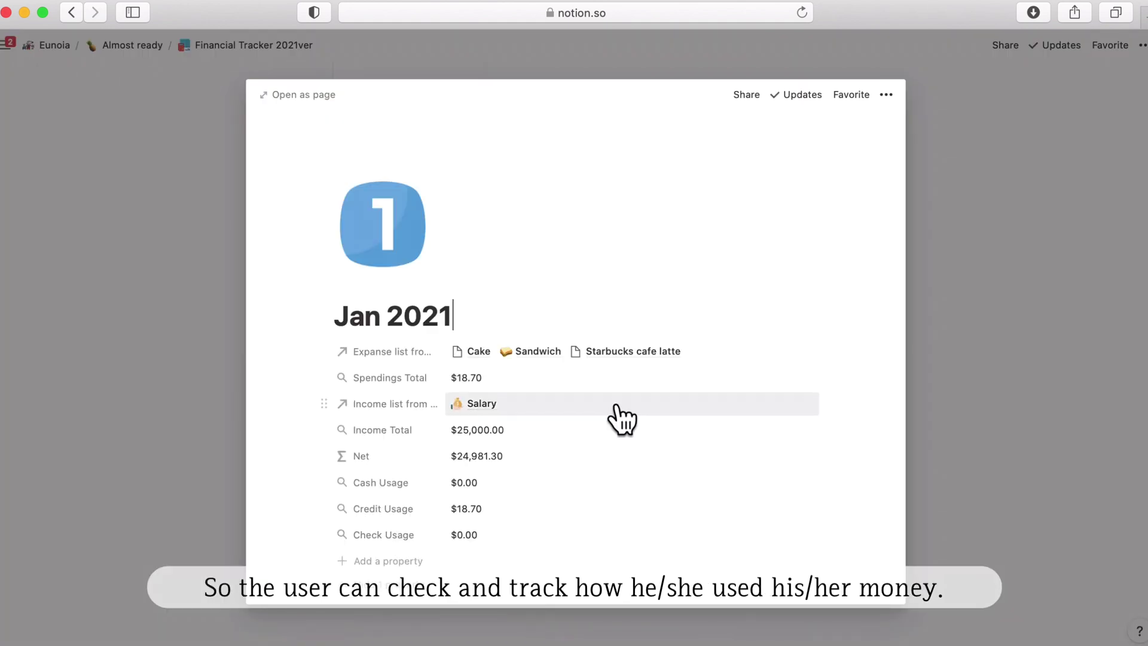
scroll(622, 421, down, 2)
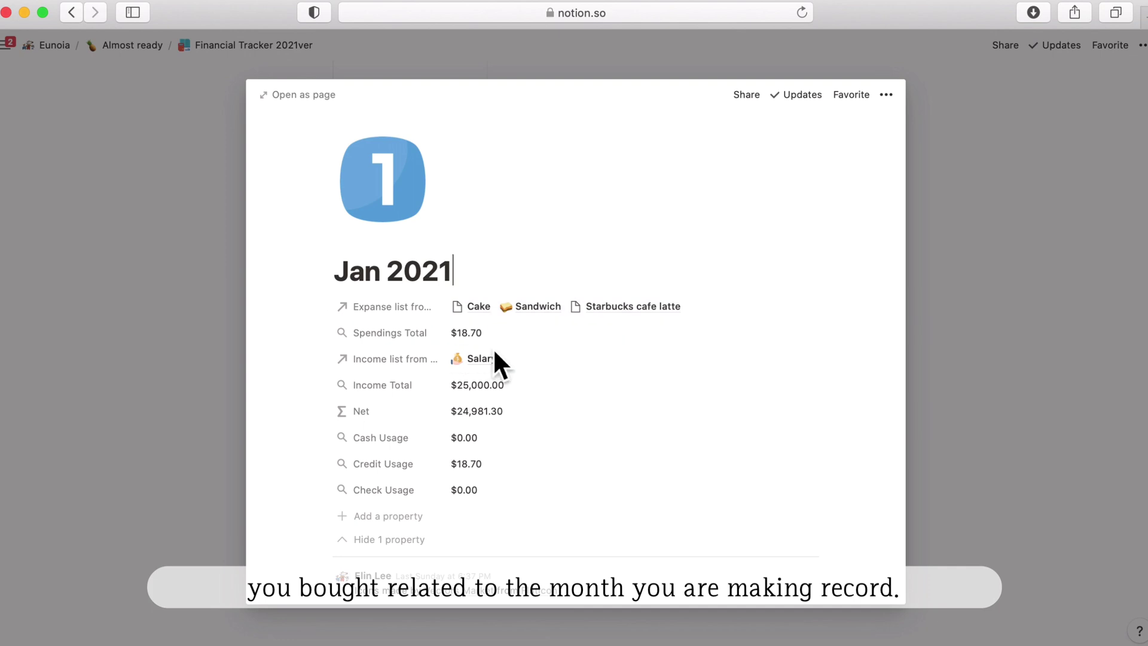
click(522, 311)
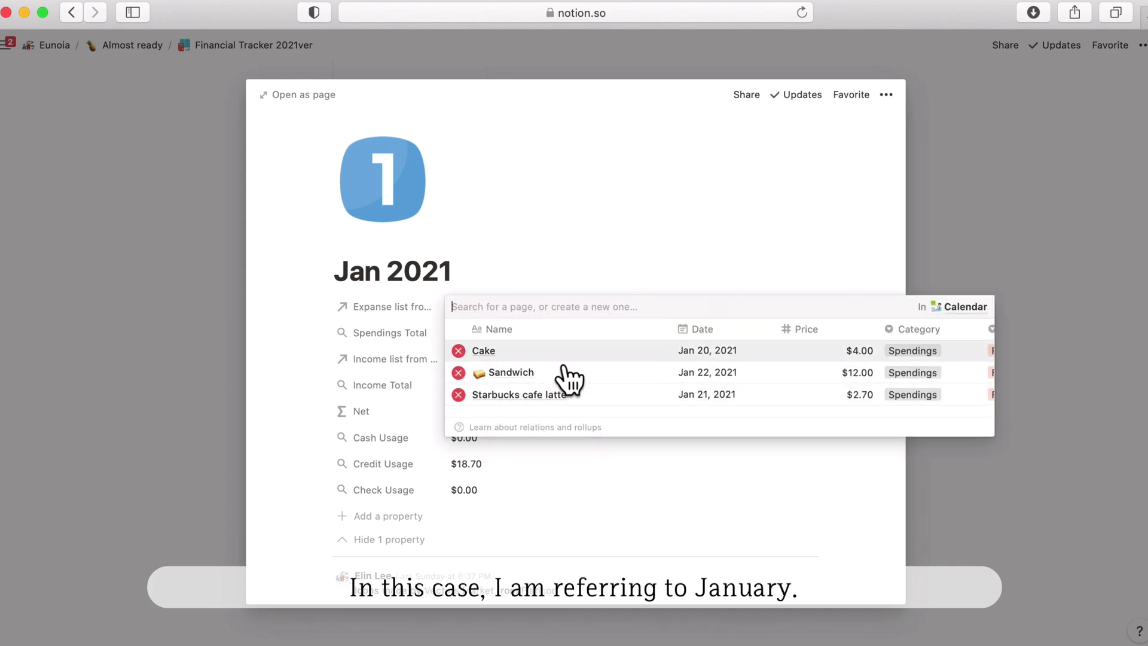
click(598, 245)
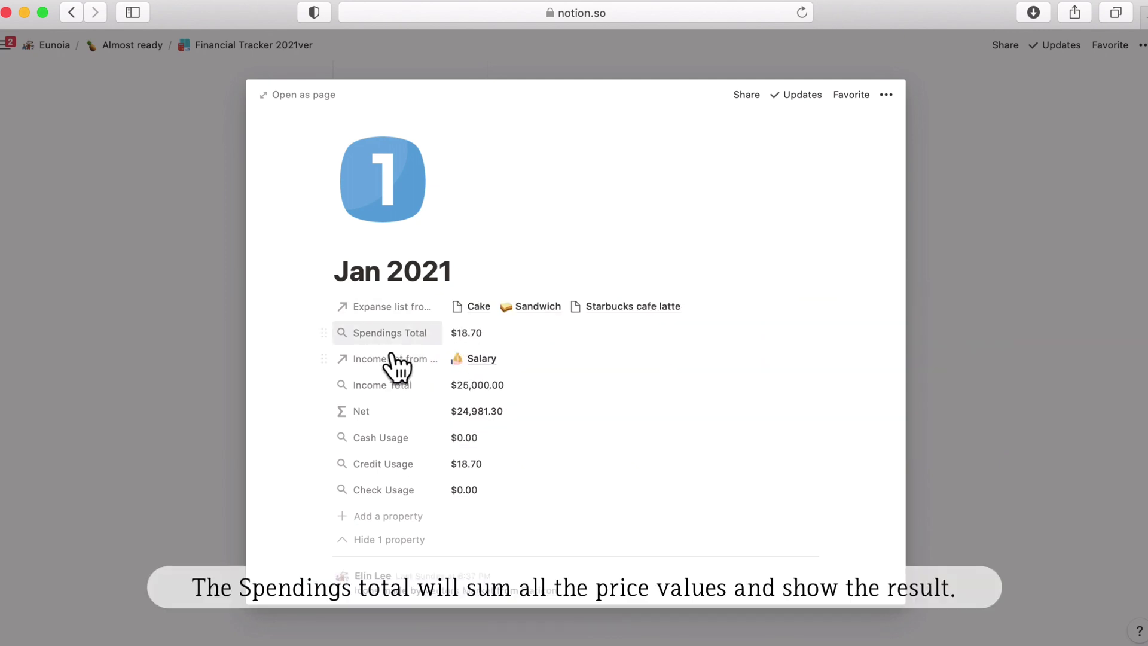
Step: Set the Spendings Total rollup to Sum of Price (show), totalling $18.70
click(526, 334)
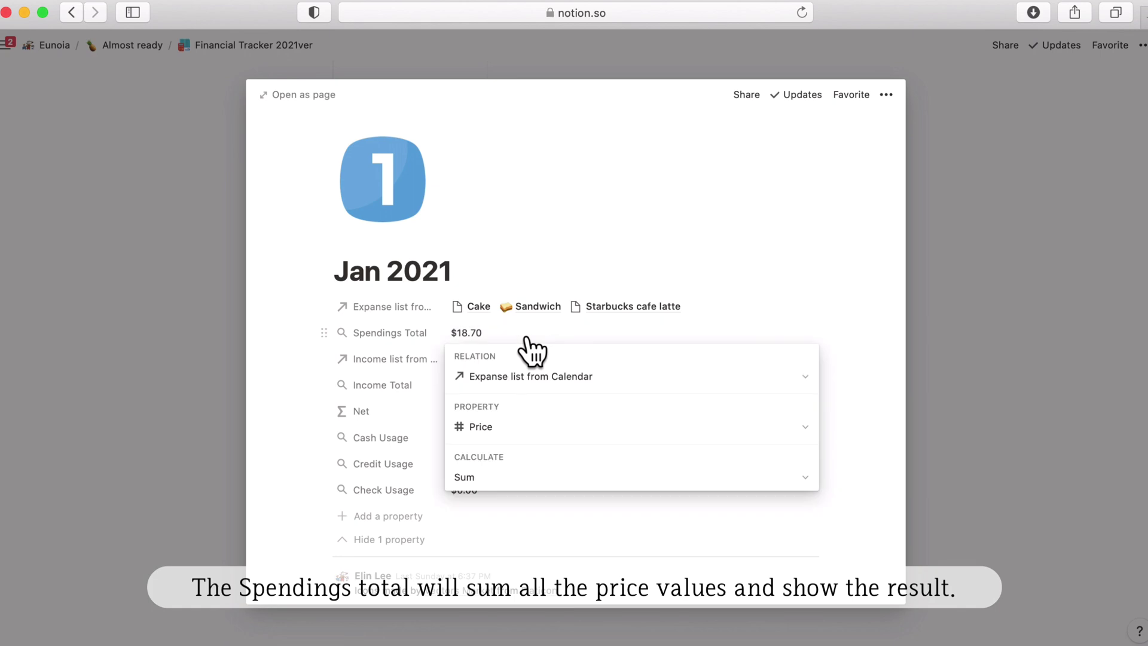
click(504, 425)
click(490, 400)
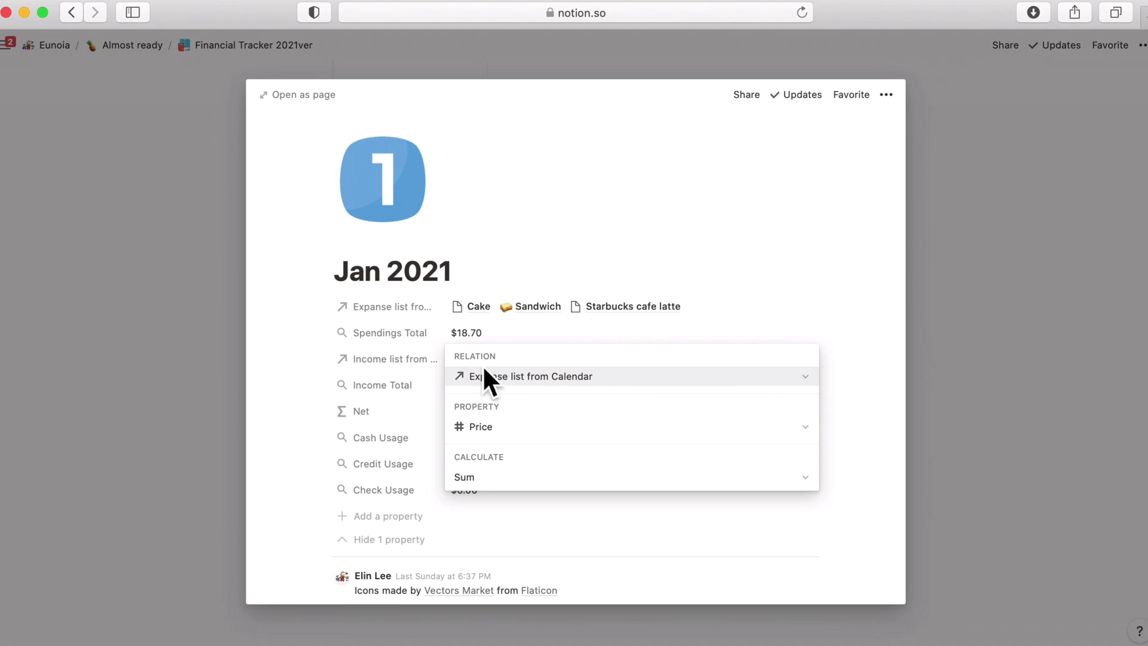
click(581, 434)
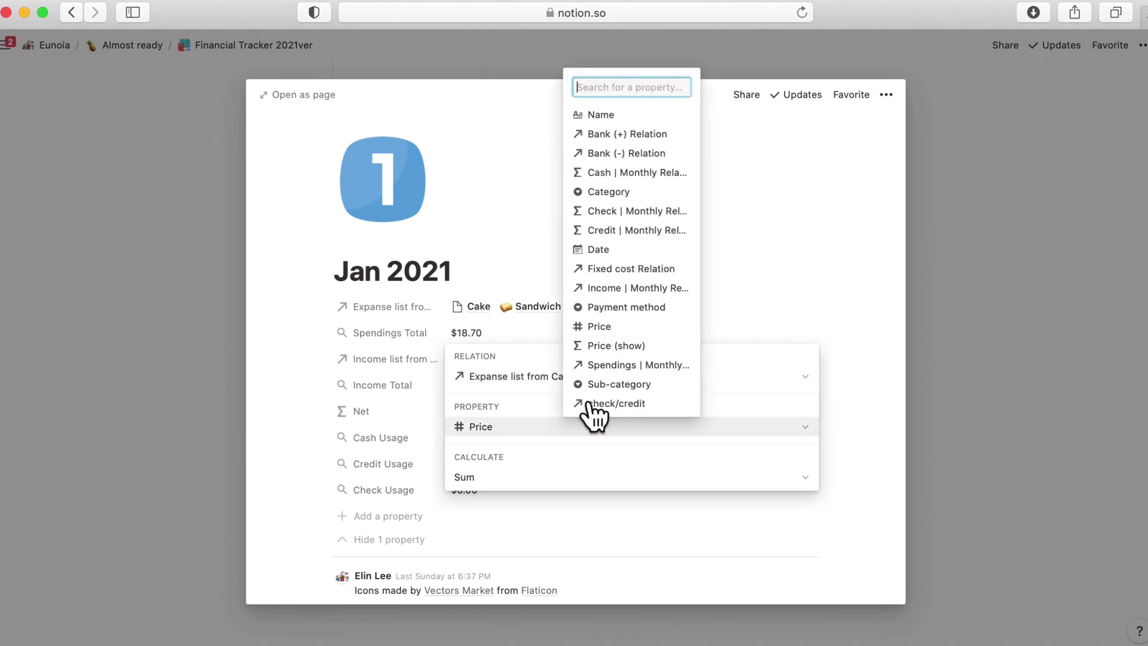
click(630, 354)
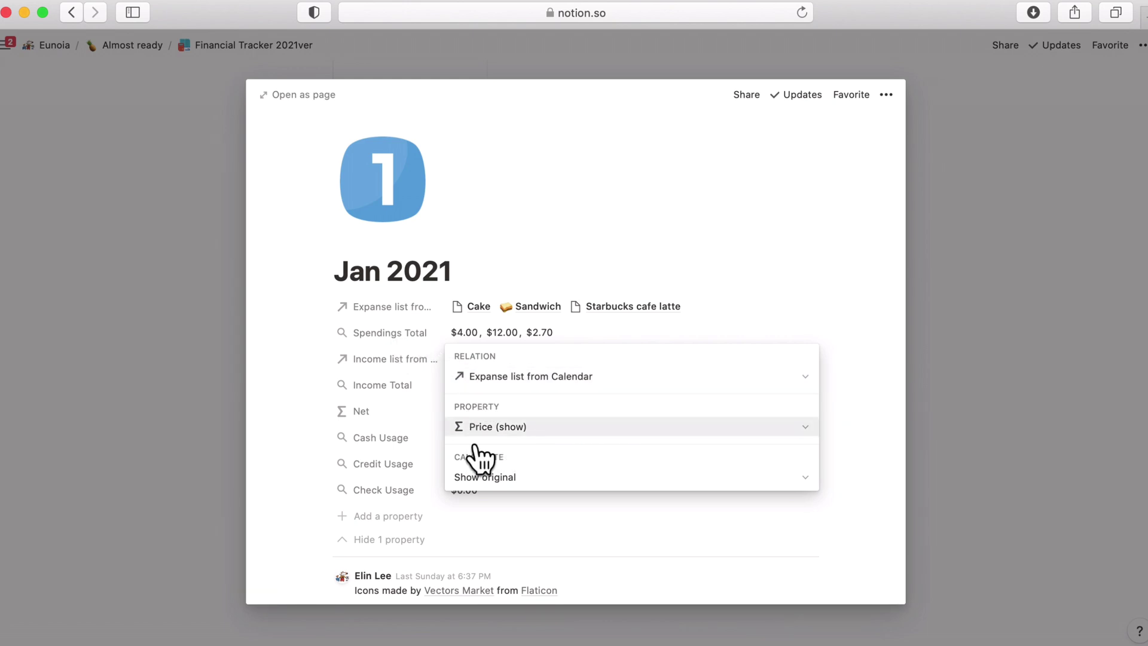
click(523, 478)
click(610, 359)
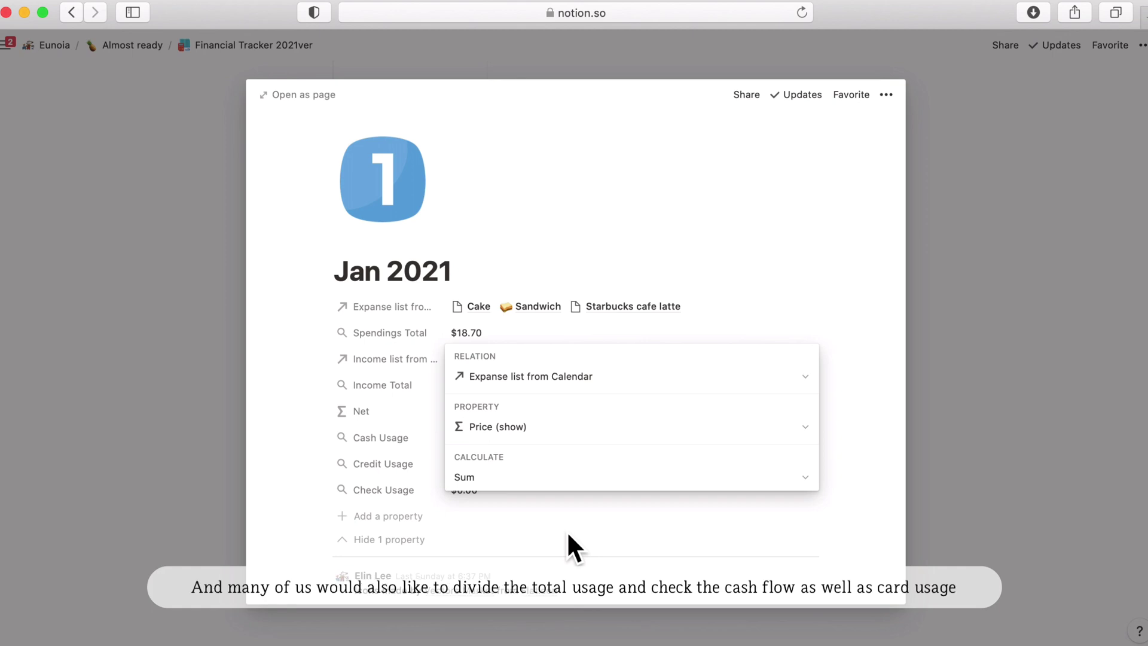
click(374, 450)
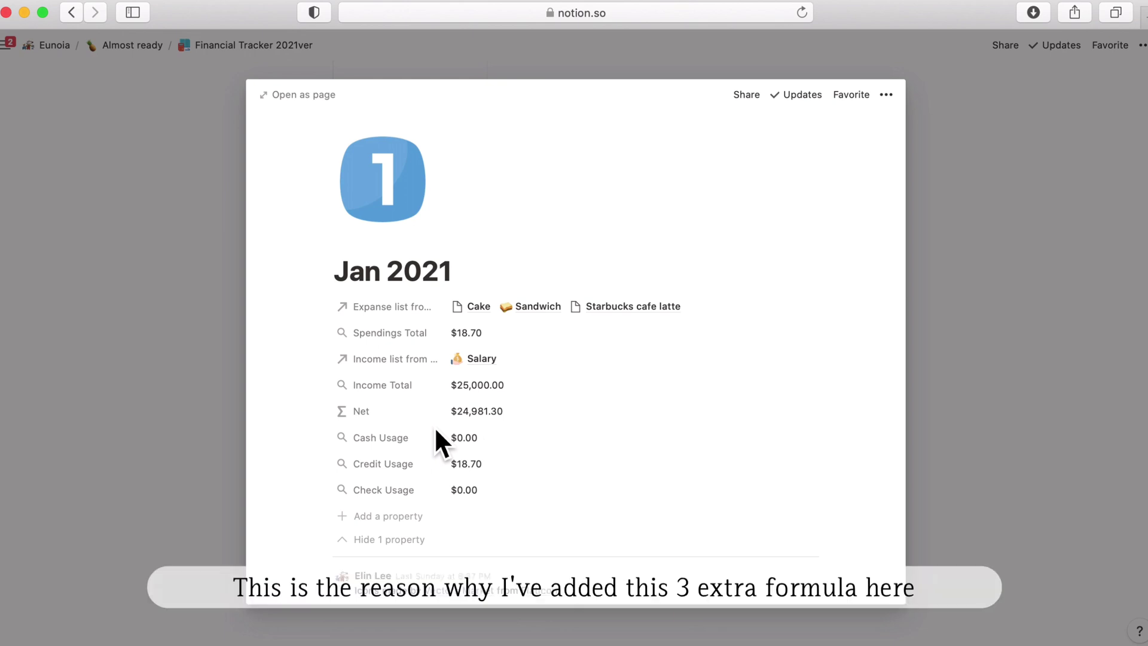
scroll(435, 429, down, 1)
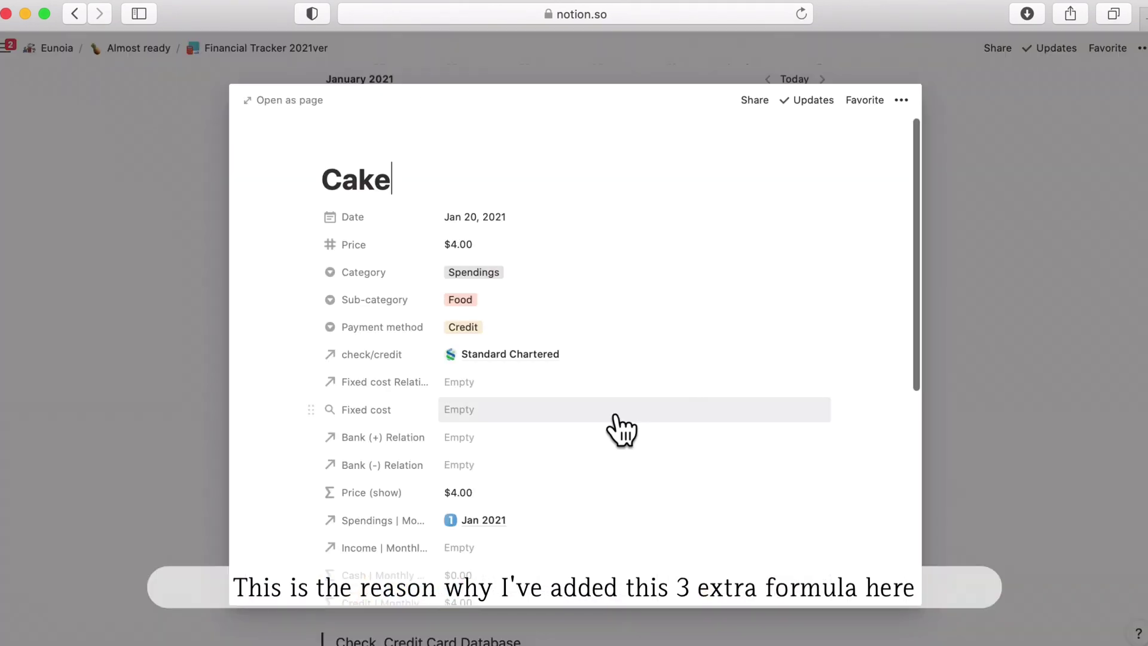
scroll(616, 422, down, 5)
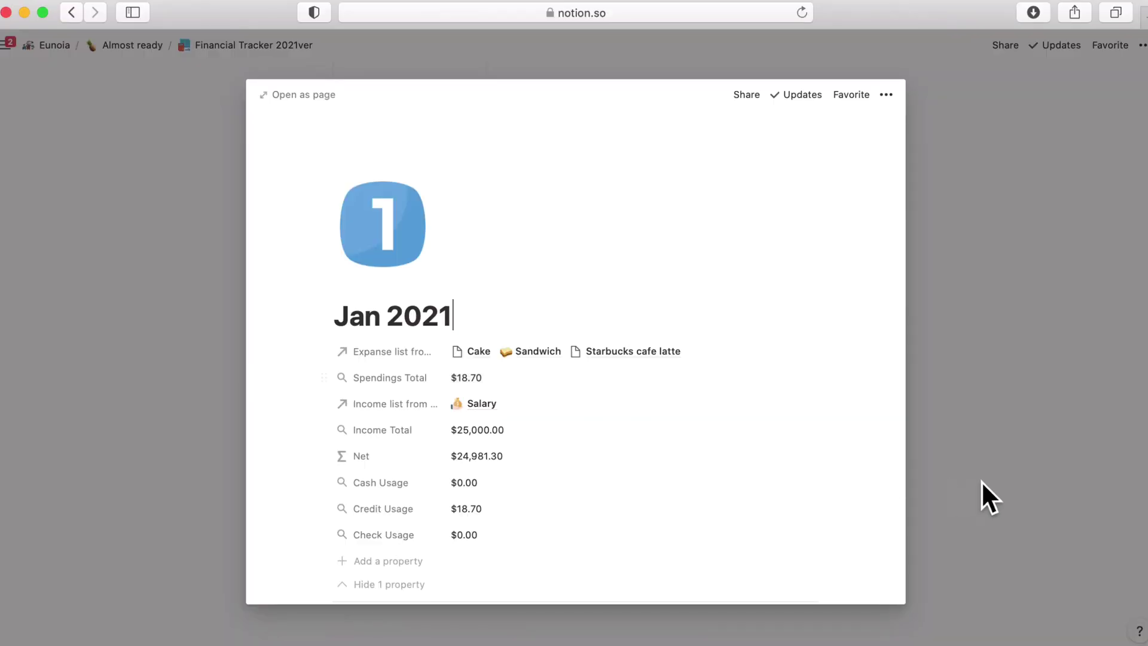
click(987, 495)
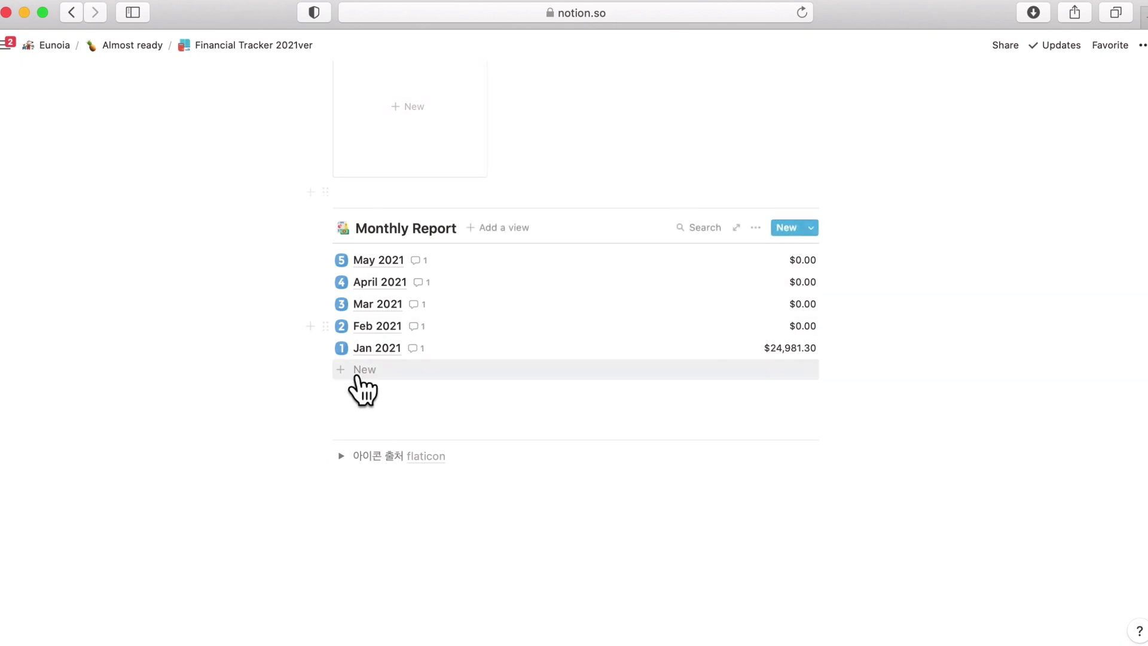
click(376, 350)
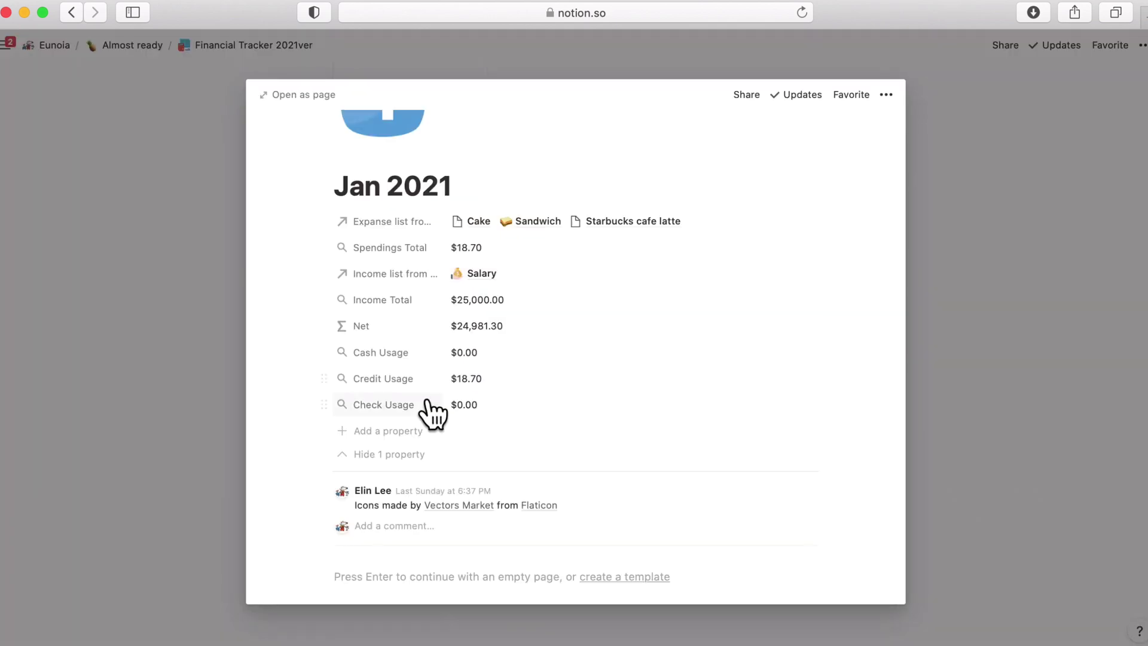
click(527, 408)
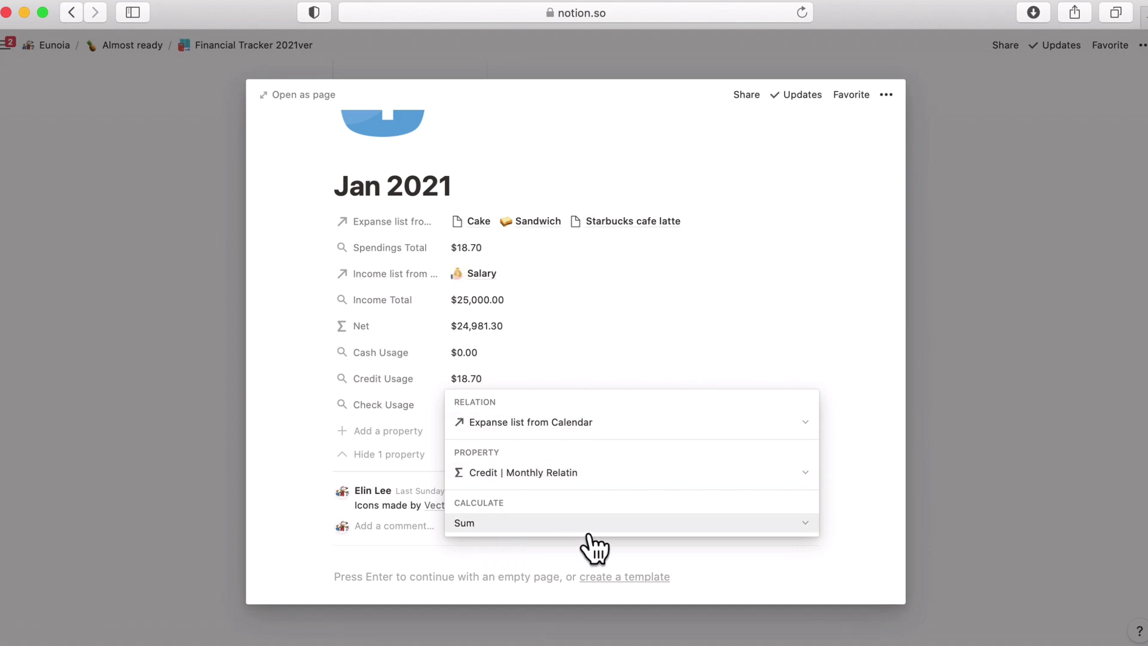
click(868, 339)
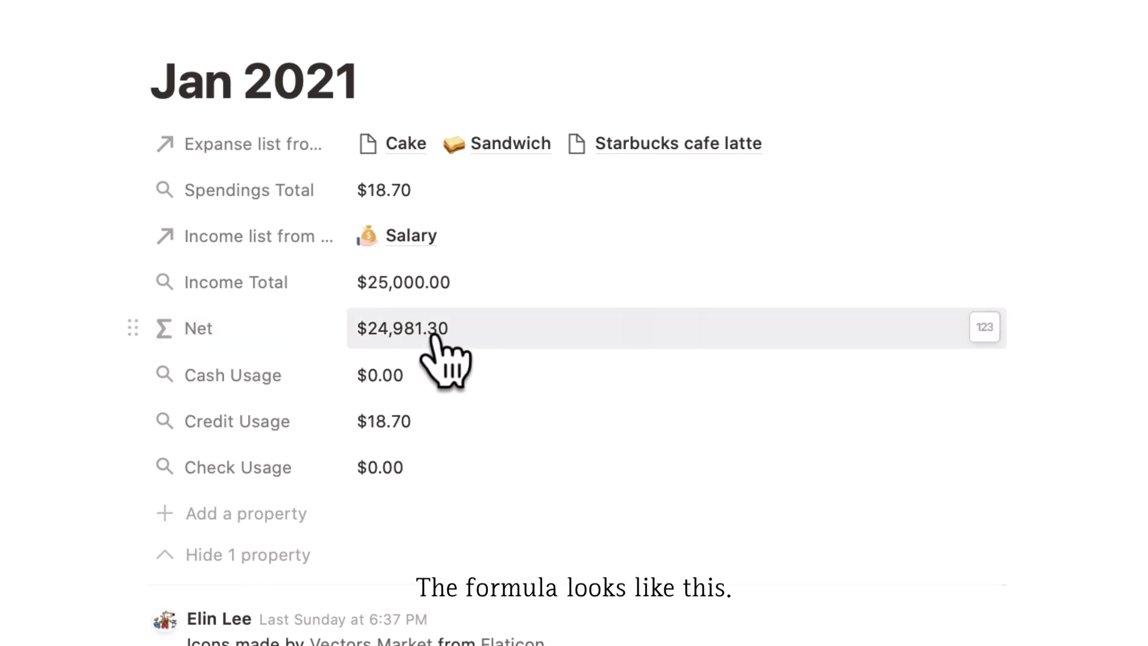
Step: Check the Net formula, close the Jan 2021 report, and show the Monthly Report's visible properties
click(433, 336)
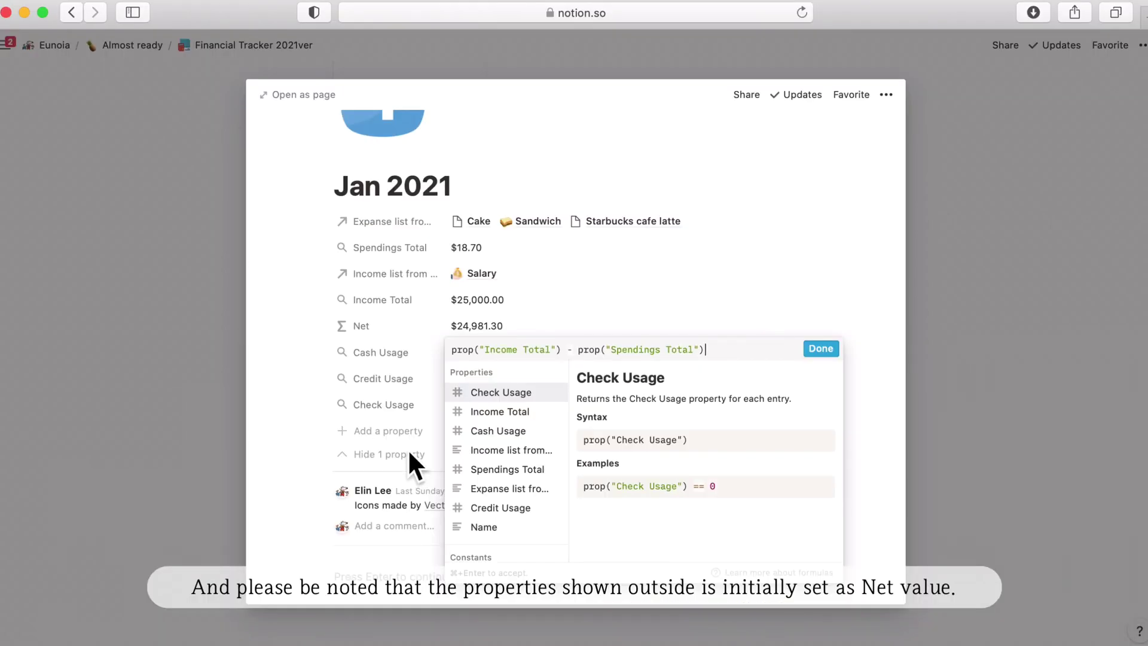
click(409, 463)
click(1026, 402)
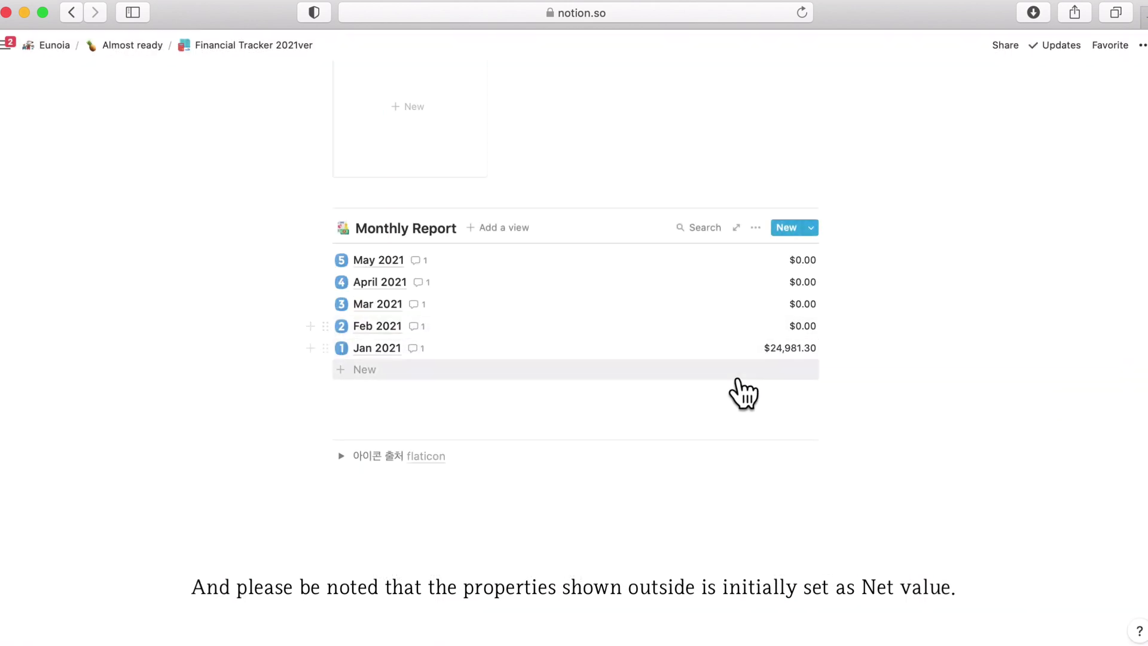
click(755, 228)
click(823, 346)
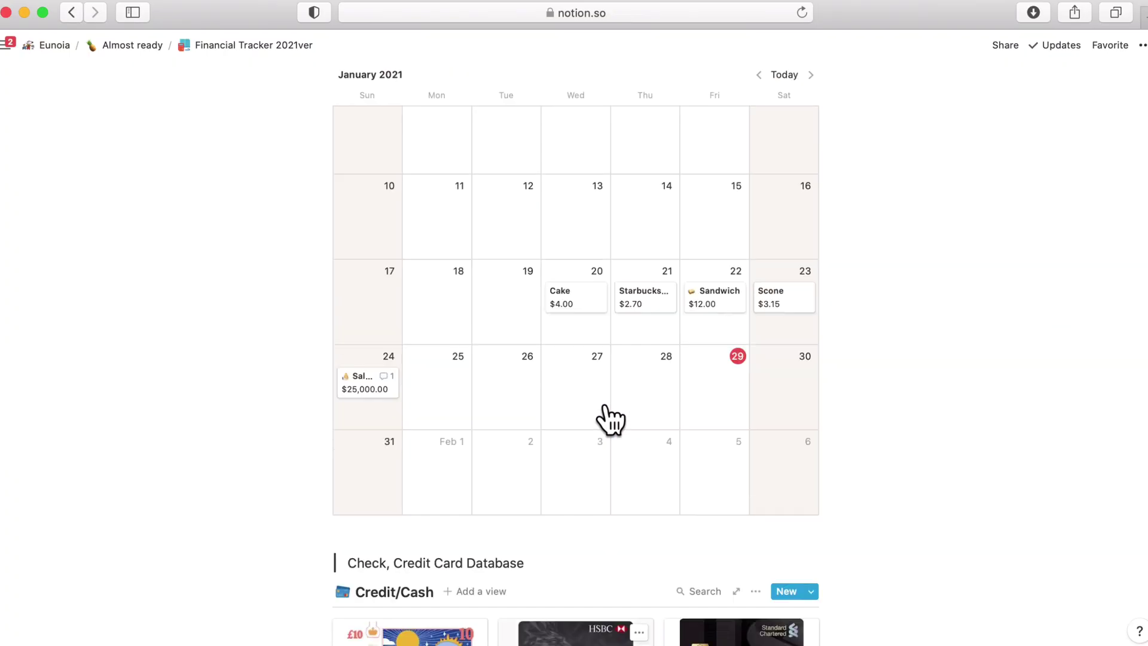
scroll(604, 412, up, 6)
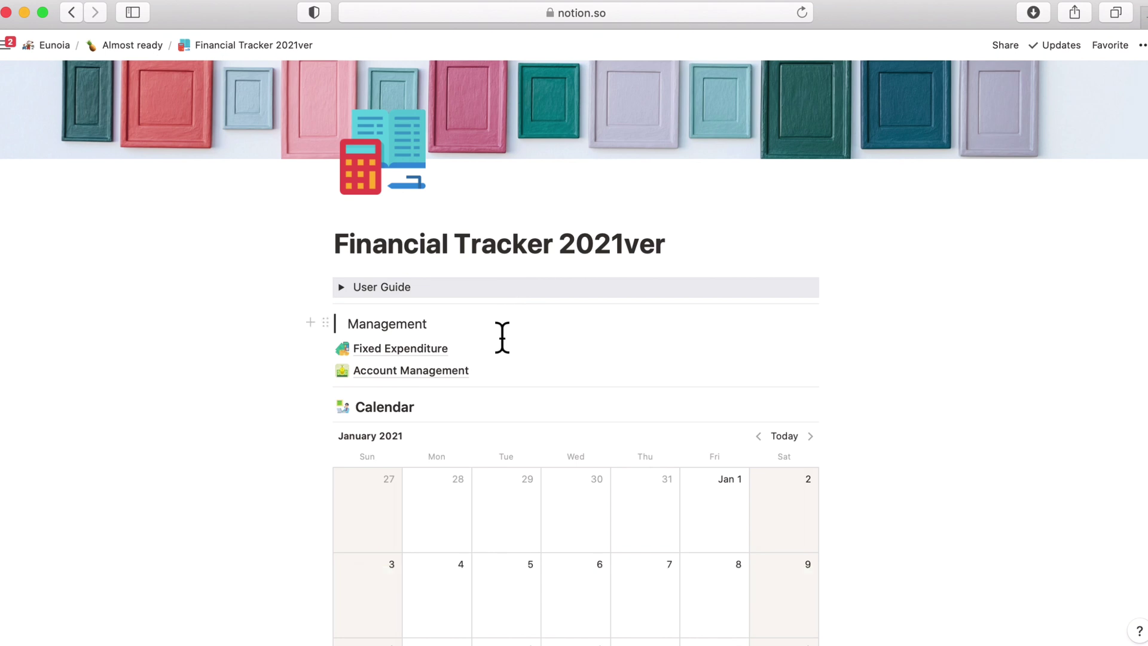
Step: Expand the User Guide and read its Fixed Expenditure, Account Management and Calendar sections
click(359, 297)
scroll(464, 398, down, 5)
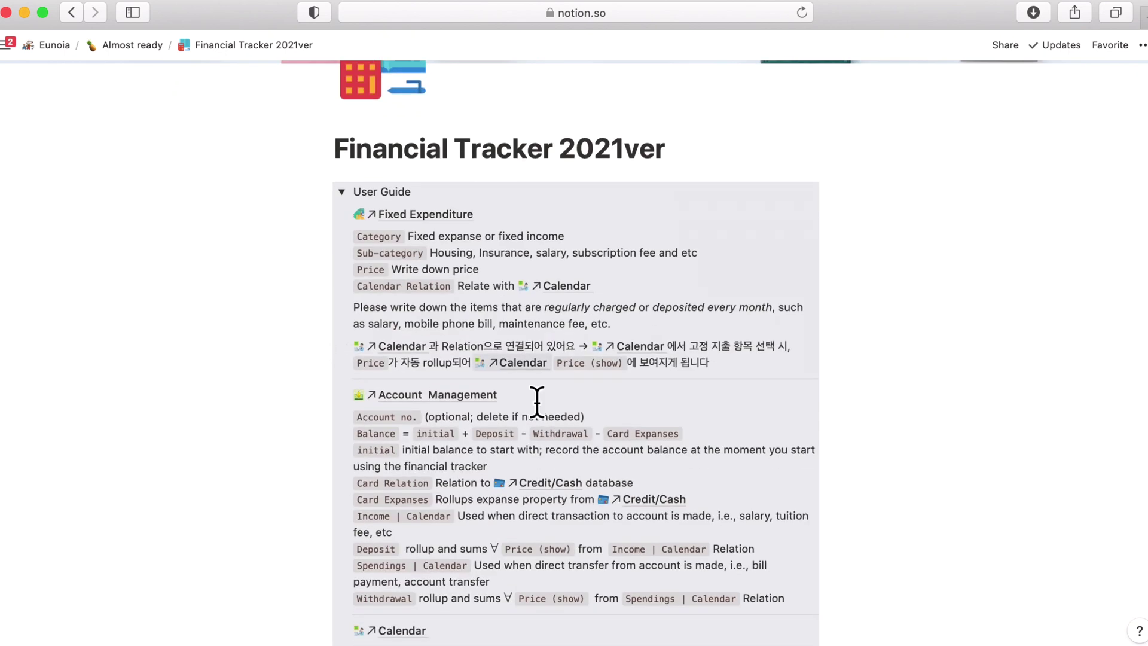
scroll(537, 402, down, 10)
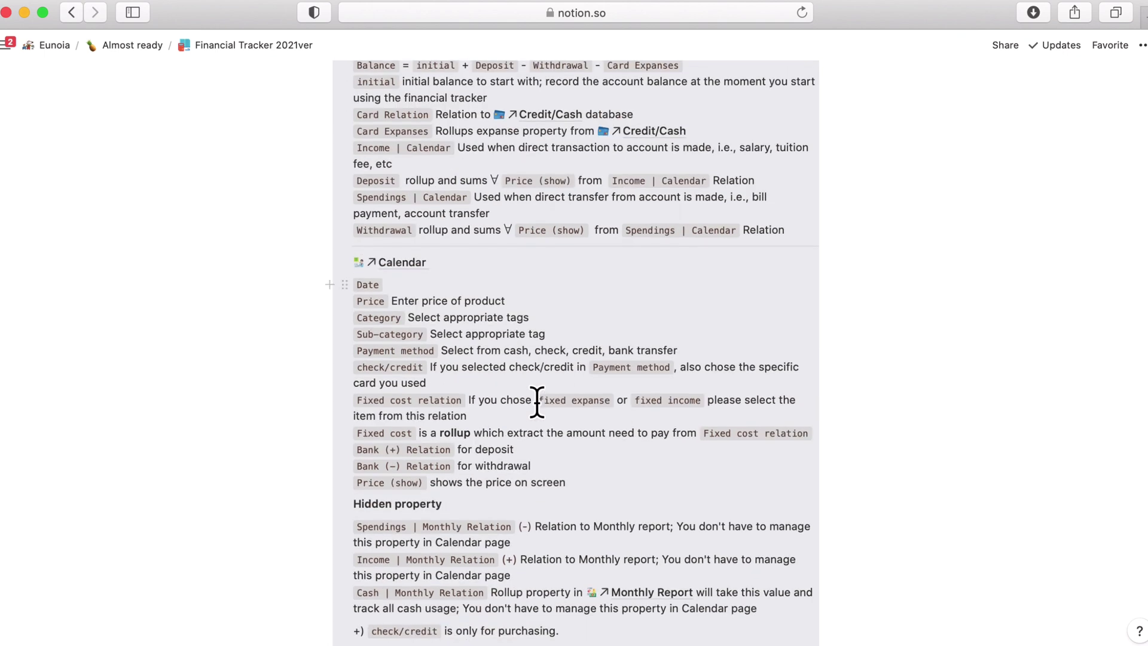
scroll(537, 401, up, 15)
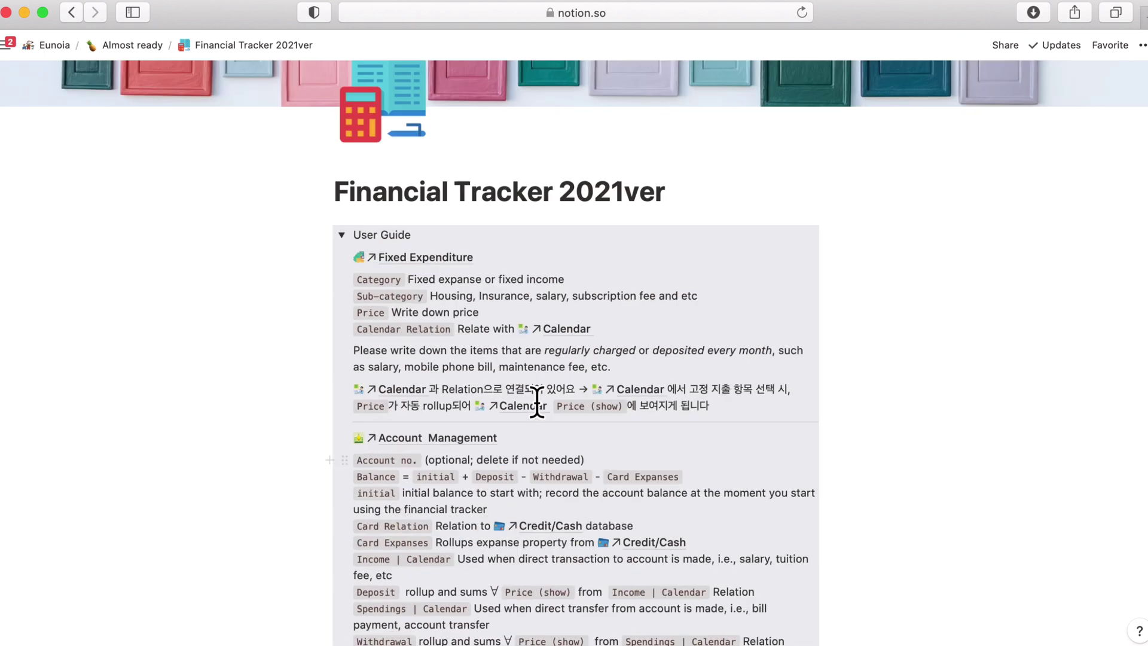
scroll(548, 415, down, 1)
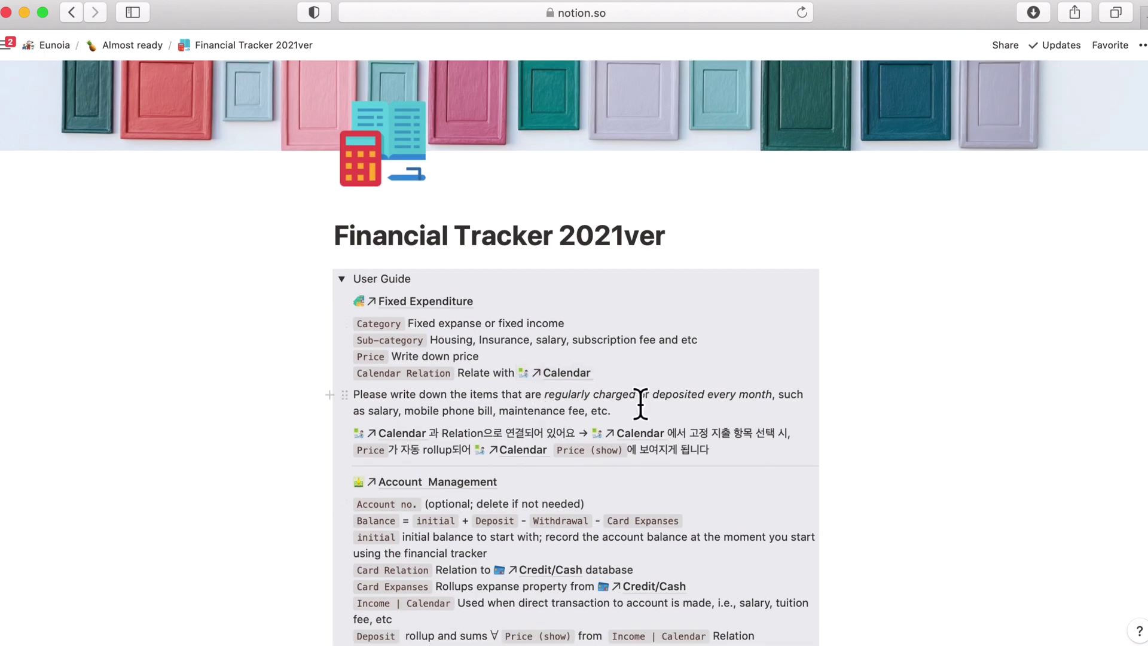